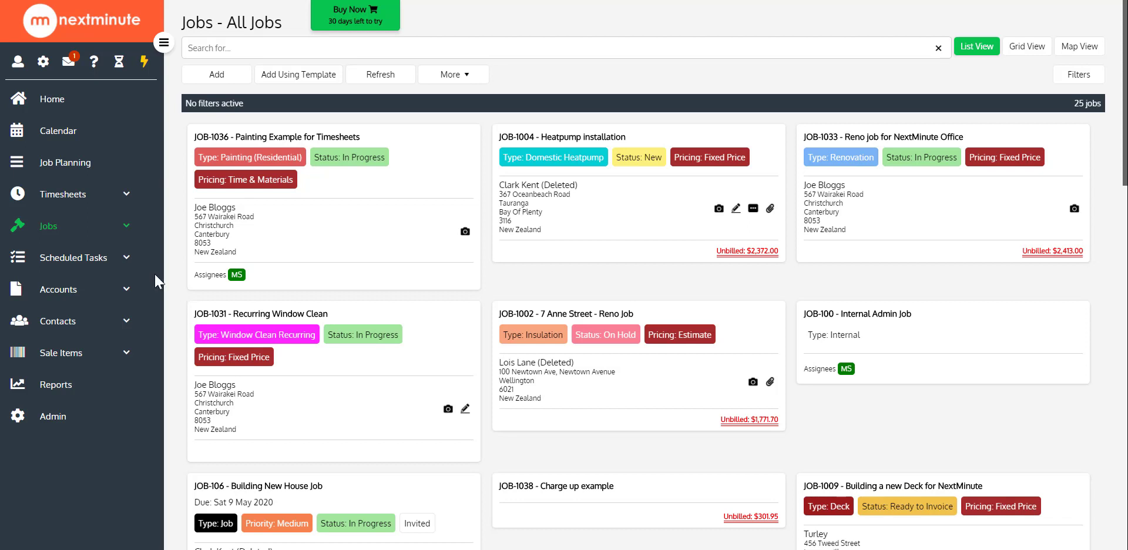
- Open the home dashboard and check April's value on the monthly invoice totals chart
{"action": "left_click", "coordinate": [56, 108]}
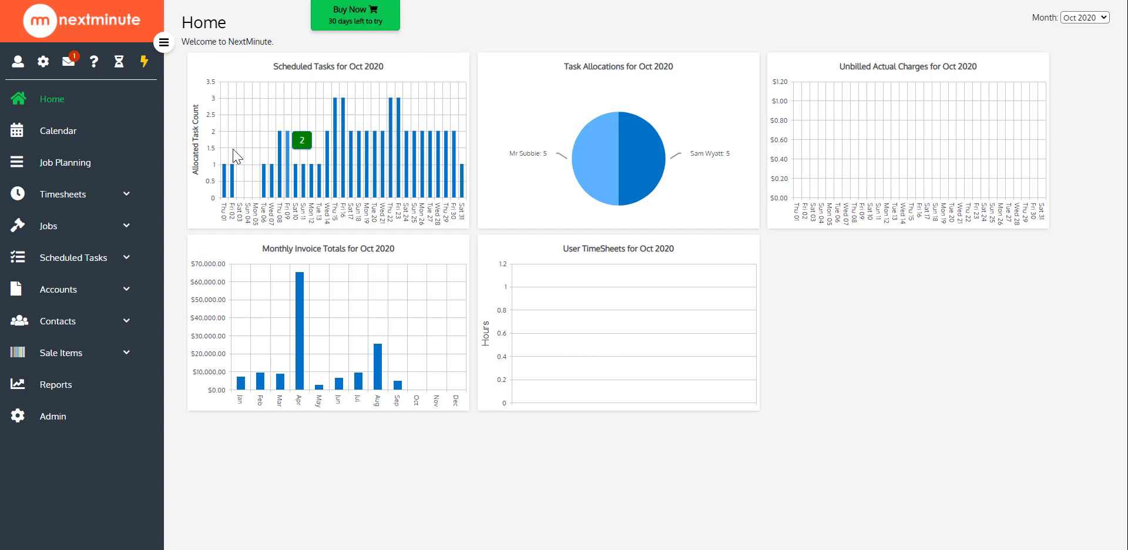
{"action": "mouse_move", "coordinate": [299, 289]}
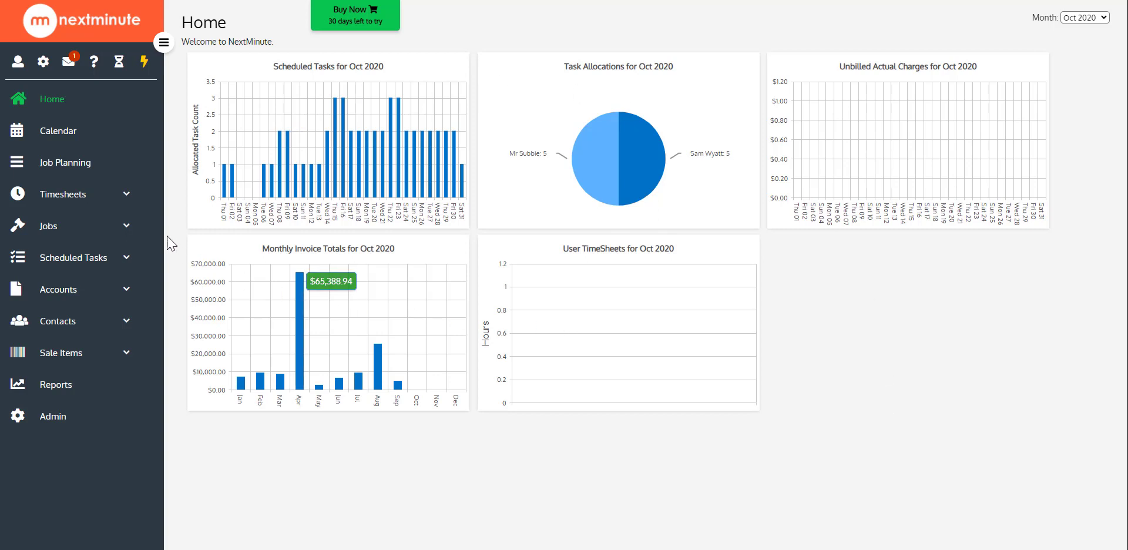
- Open the Timesheets by User by Day report from the weekly timesheets and enlarge it for reading
{"action": "left_click", "coordinate": [127, 200]}
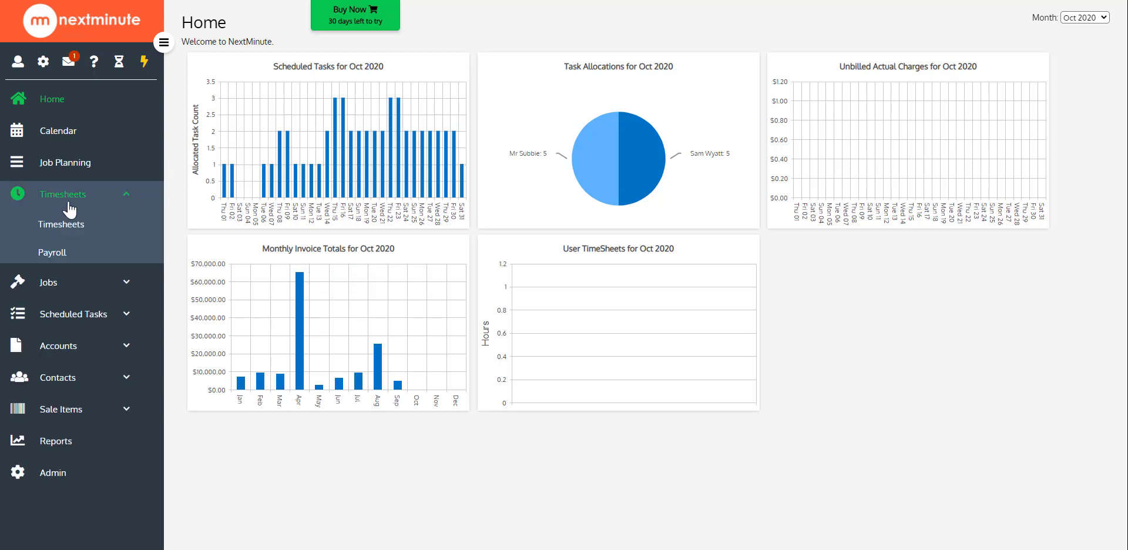
{"action": "left_click", "coordinate": [63, 235]}
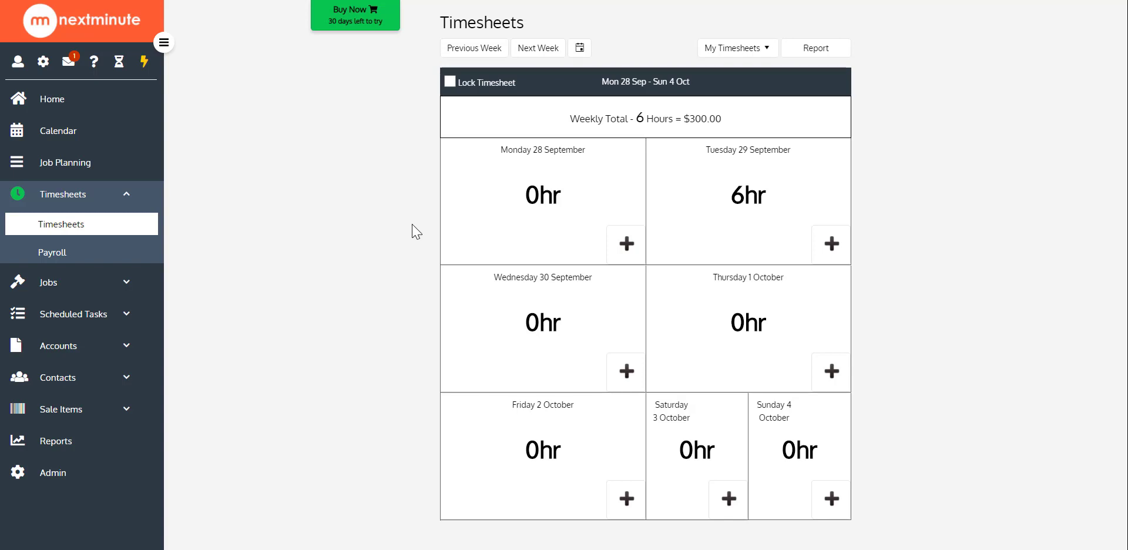
{"action": "left_click", "coordinate": [819, 49]}
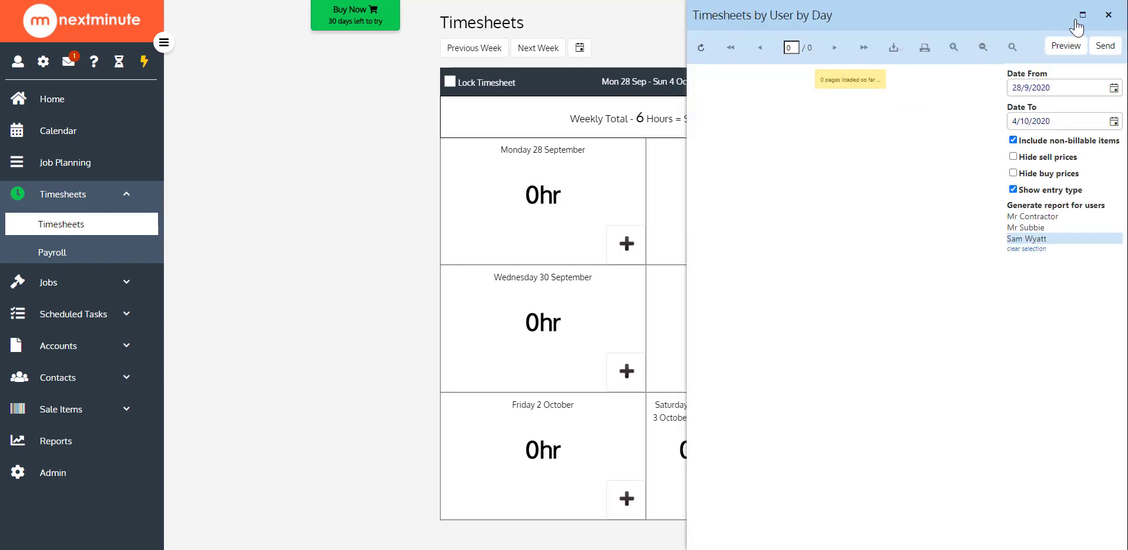
{"action": "left_click", "coordinate": [1082, 16]}
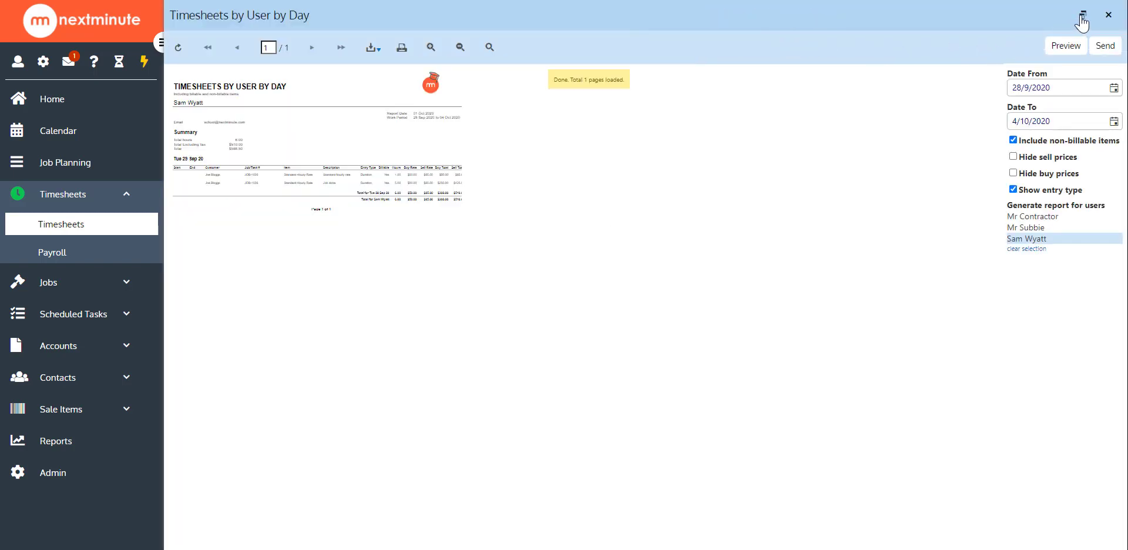
{"action": "left_click", "coordinate": [435, 50]}
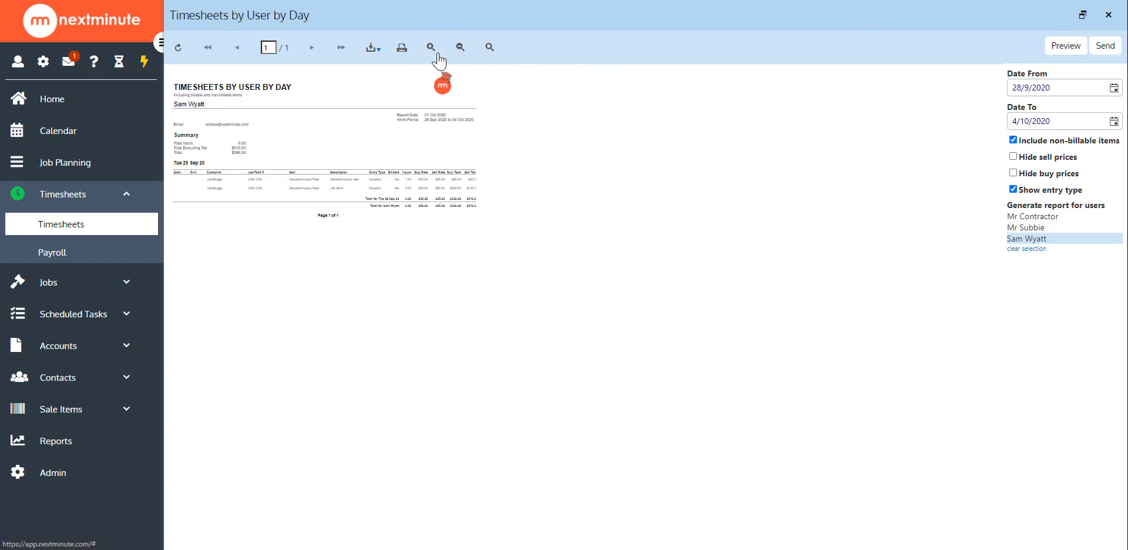
{"action": "left_click", "coordinate": [435, 50]}
{"action": "left_click", "coordinate": [435, 50]}
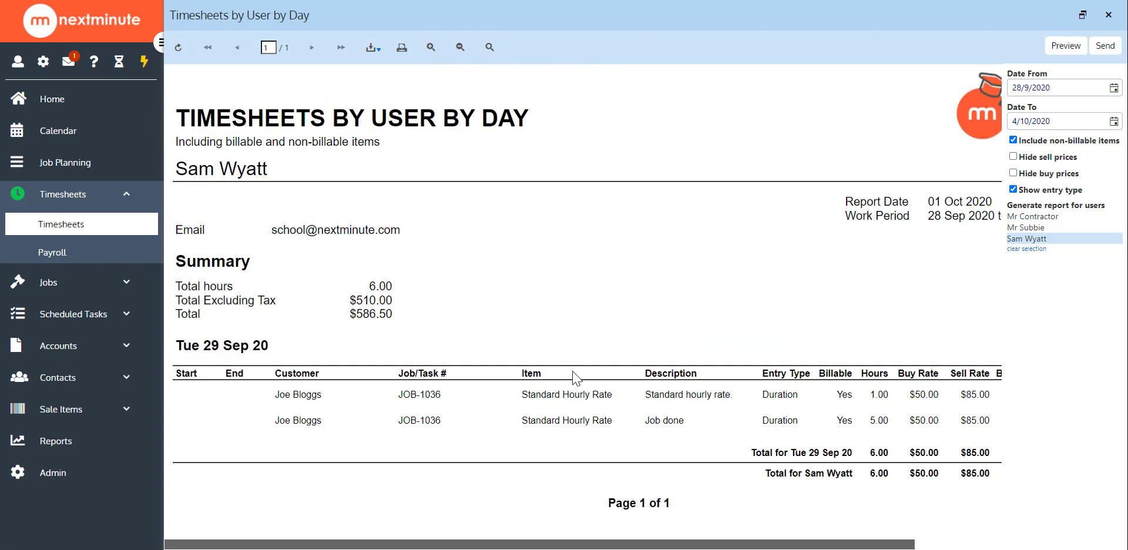
- Regenerate the timesheet report for all three listed users with a start date of 1/8/2020
{"action": "left_click", "coordinate": [1035, 218], "text": "ctrl"}
{"action": "left_click", "coordinate": [1031, 229], "text": "ctrl"}
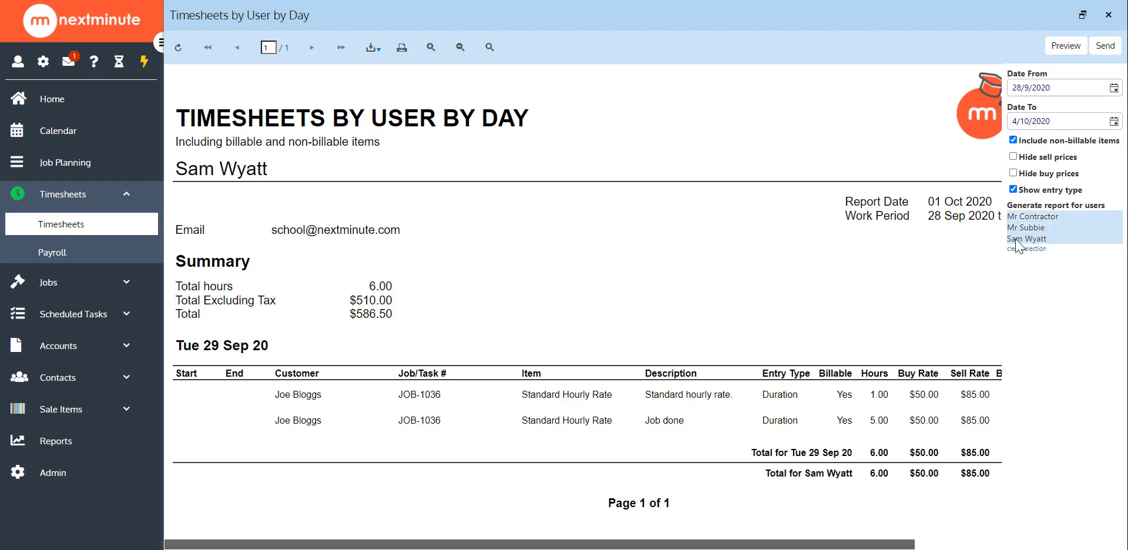
{"action": "left_click", "coordinate": [1061, 49]}
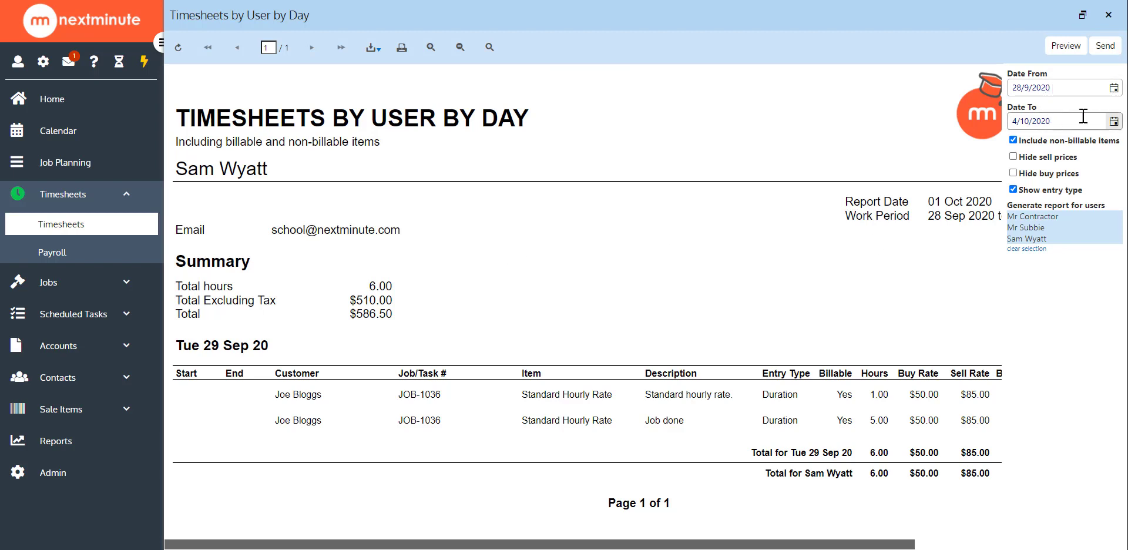
{"action": "left_click", "coordinate": [1114, 88]}
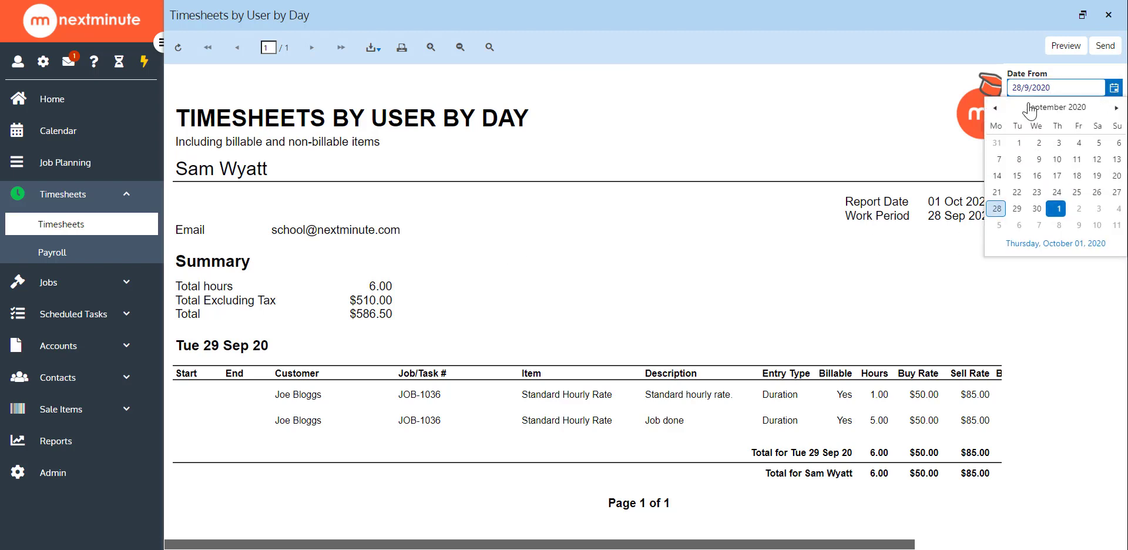
{"action": "left_click", "coordinate": [996, 108]}
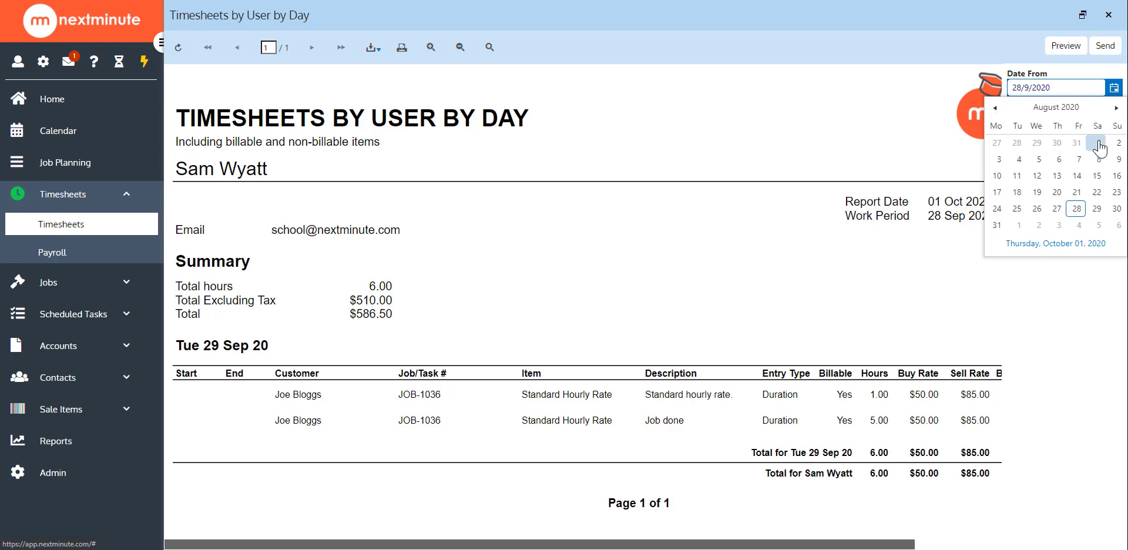
{"action": "left_click", "coordinate": [1099, 142]}
{"action": "left_click", "coordinate": [1064, 50]}
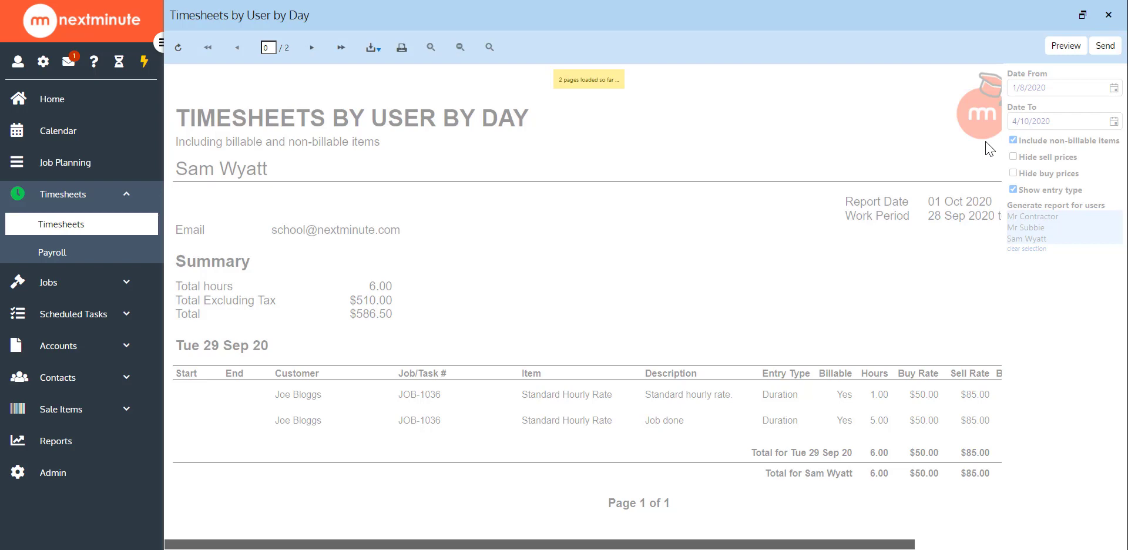
- Examine the first page of the timesheet report, including the user's summary and daily entries
{"action": "scroll", "coordinate": [850, 162], "scroll_direction": "down", "scroll_amount": 2}
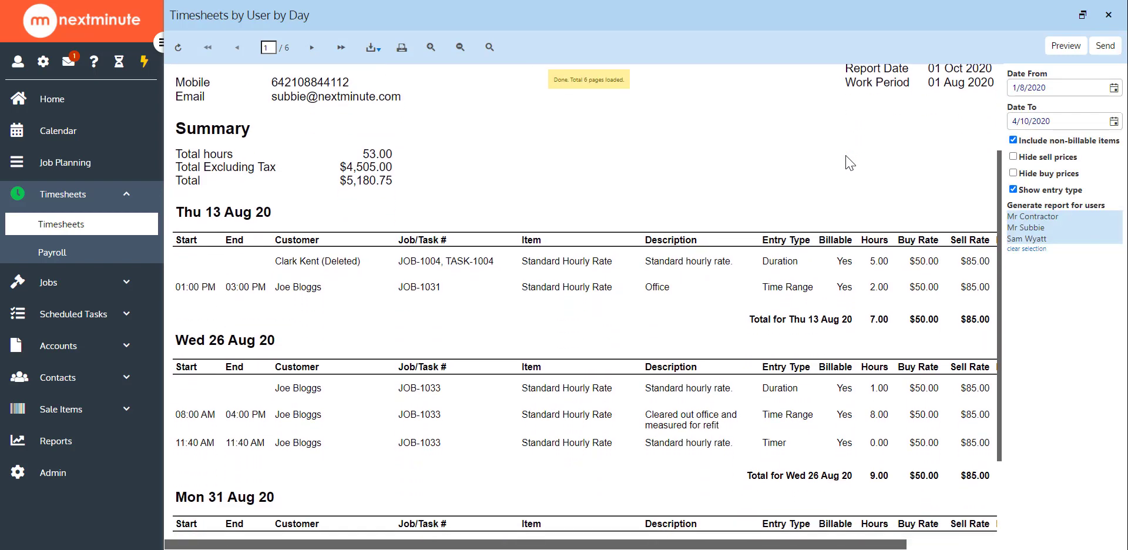
{"action": "scroll", "coordinate": [850, 162], "scroll_direction": "down", "scroll_amount": 1}
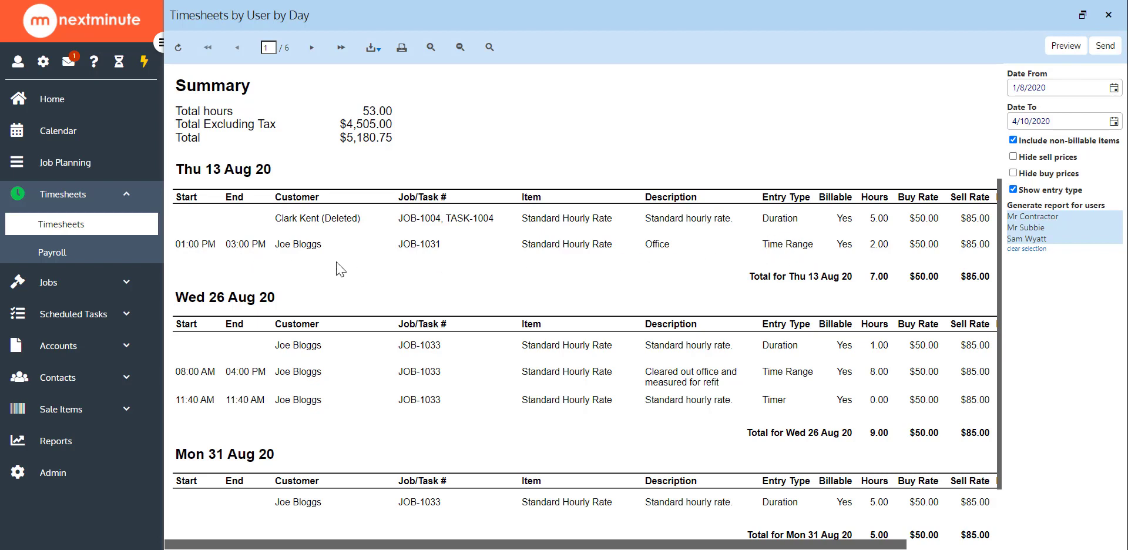
{"action": "scroll", "coordinate": [297, 264], "scroll_direction": "up", "scroll_amount": 2}
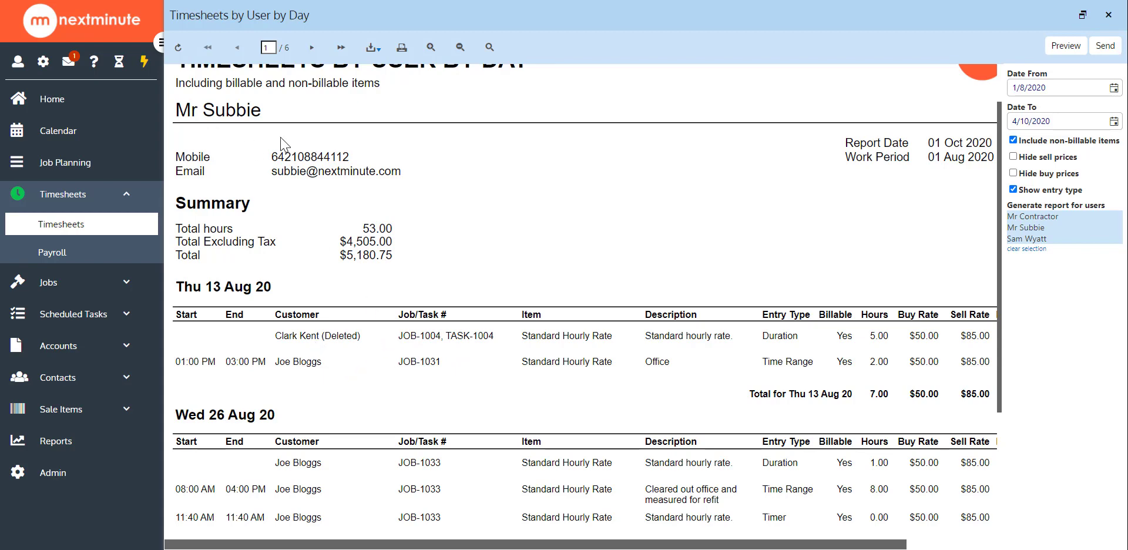
{"action": "scroll", "coordinate": [416, 217], "scroll_direction": "down", "scroll_amount": 3}
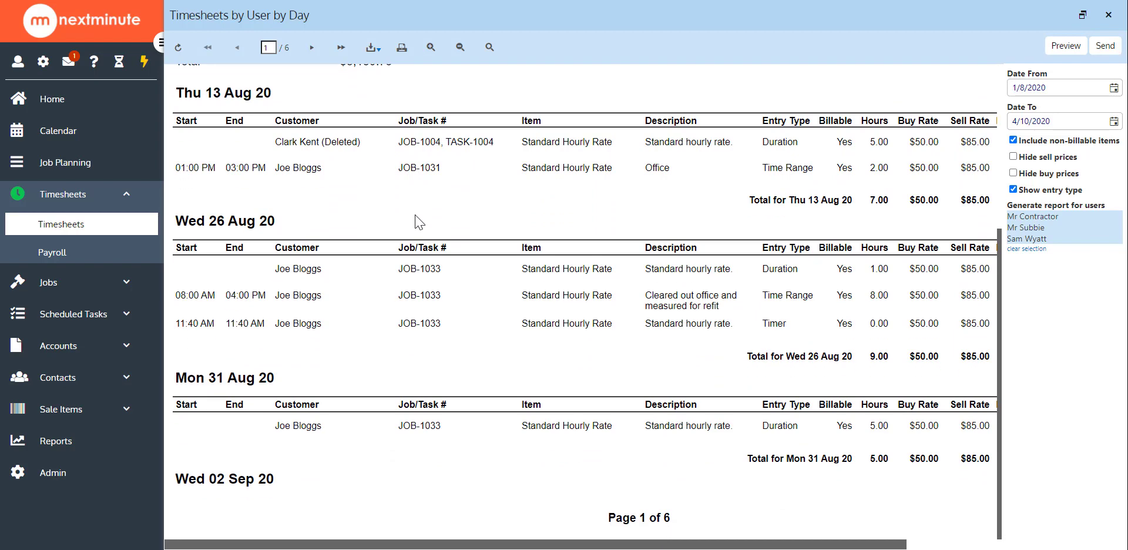
{"action": "scroll", "coordinate": [323, 94], "scroll_direction": "up", "scroll_amount": 4}
{"action": "scroll", "coordinate": [312, 88], "scroll_direction": "up", "scroll_amount": 1}
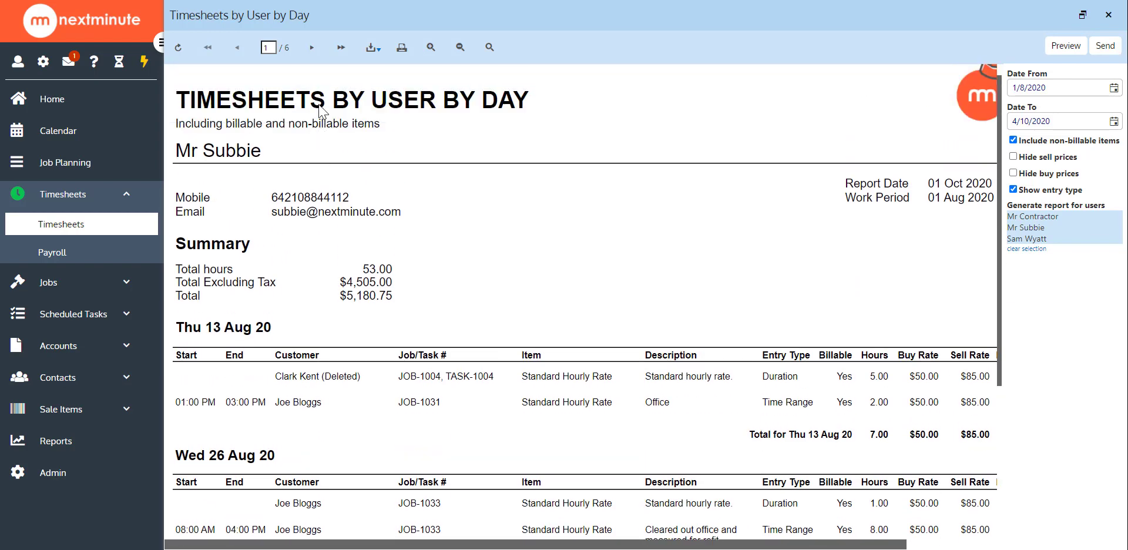
- Page through the timesheet report to page 4 and review the next user's summary and daily entries
{"action": "left_click", "coordinate": [308, 50]}
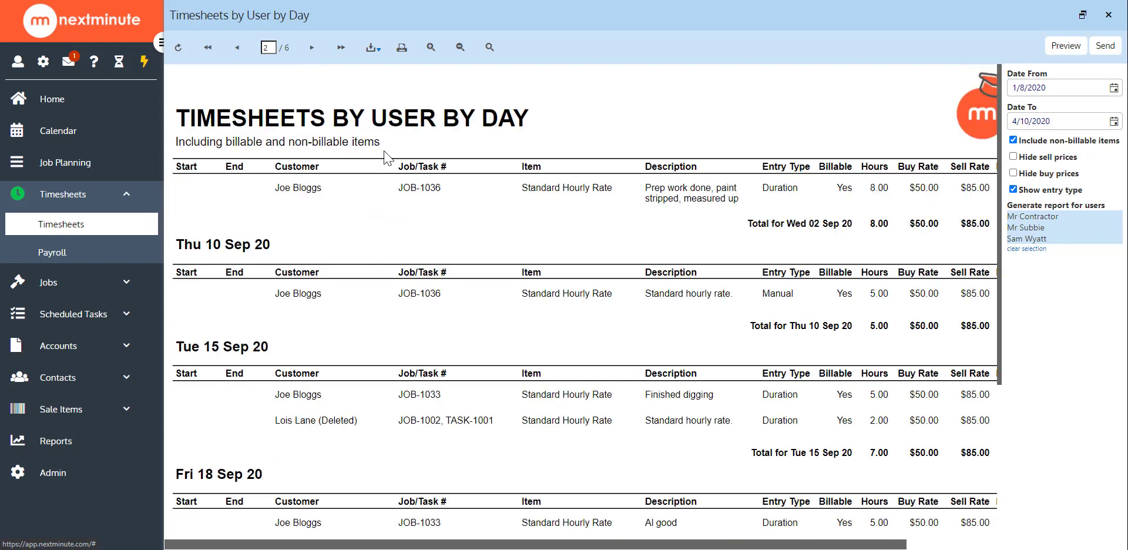
{"action": "scroll", "coordinate": [393, 157], "scroll_direction": "down", "scroll_amount": 3}
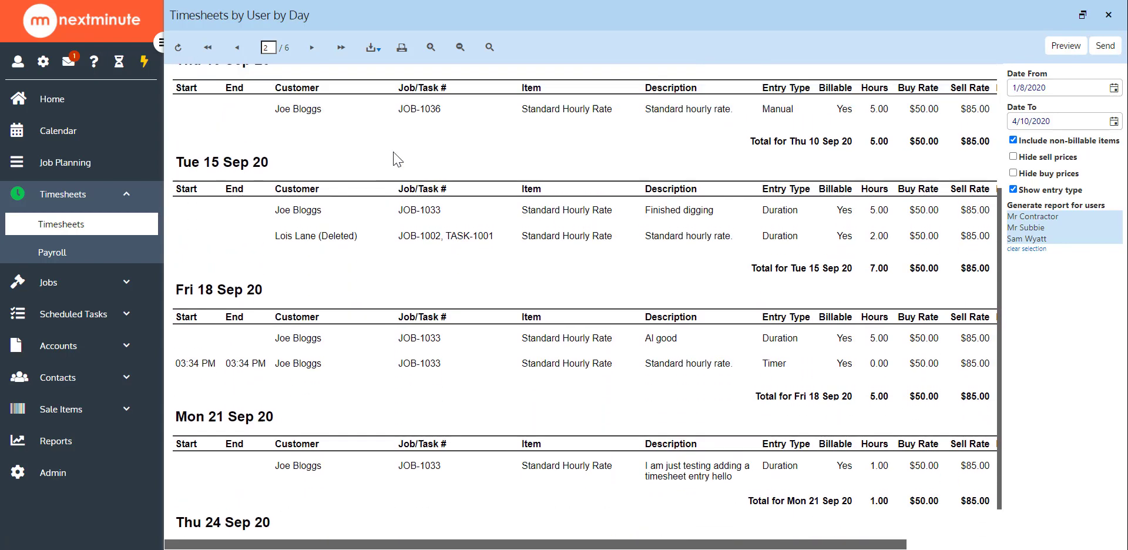
{"action": "scroll", "coordinate": [394, 156], "scroll_direction": "up", "scroll_amount": 4}
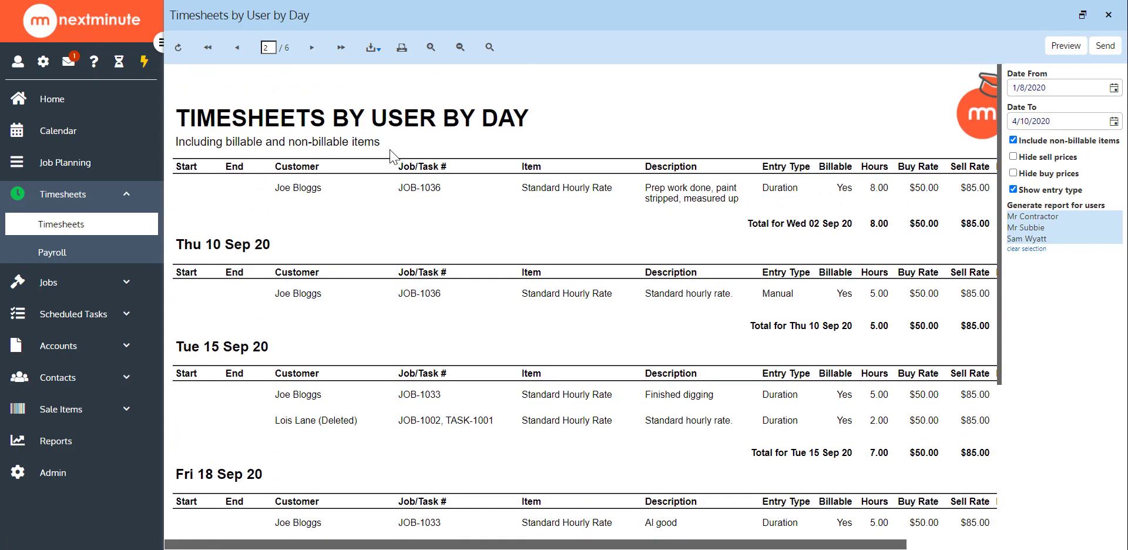
{"action": "left_click", "coordinate": [312, 49]}
{"action": "left_click", "coordinate": [313, 50]}
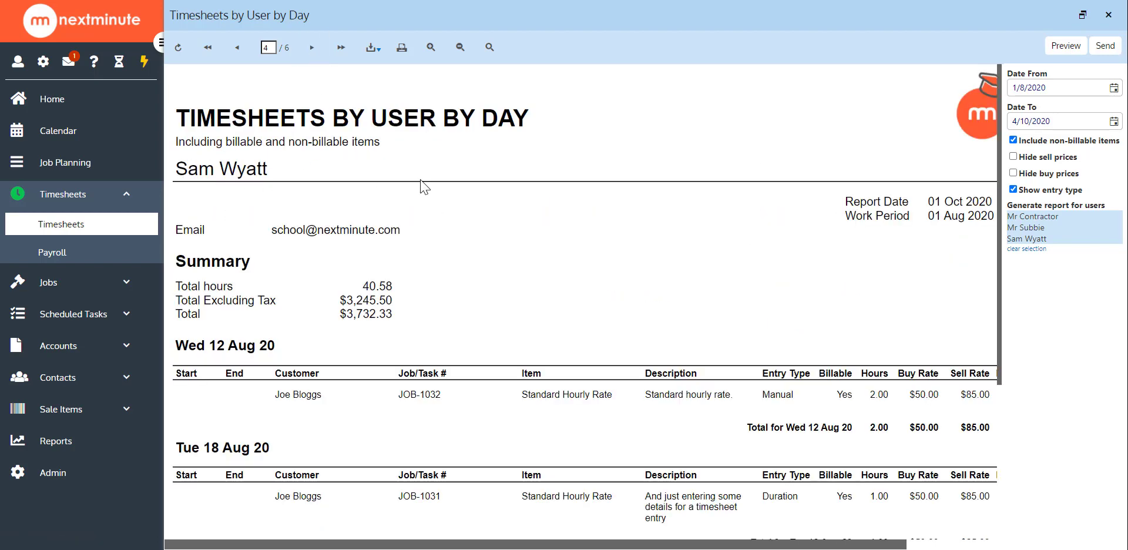
{"action": "scroll", "coordinate": [488, 186], "scroll_direction": "down", "scroll_amount": 3}
{"action": "scroll", "coordinate": [488, 185], "scroll_direction": "down", "scroll_amount": 1}
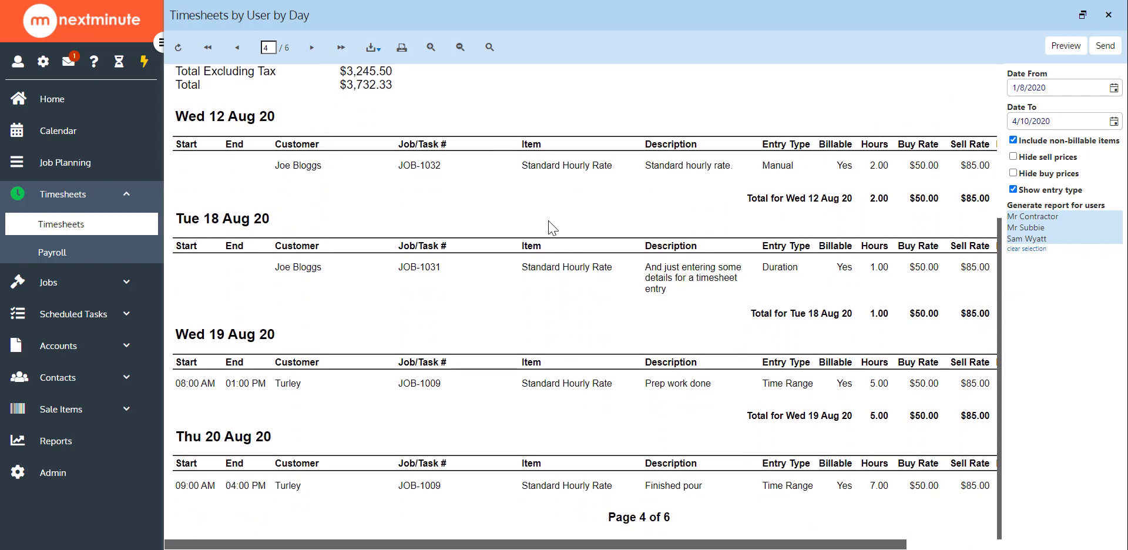
{"action": "scroll", "coordinate": [551, 228], "scroll_direction": "up", "scroll_amount": 4}
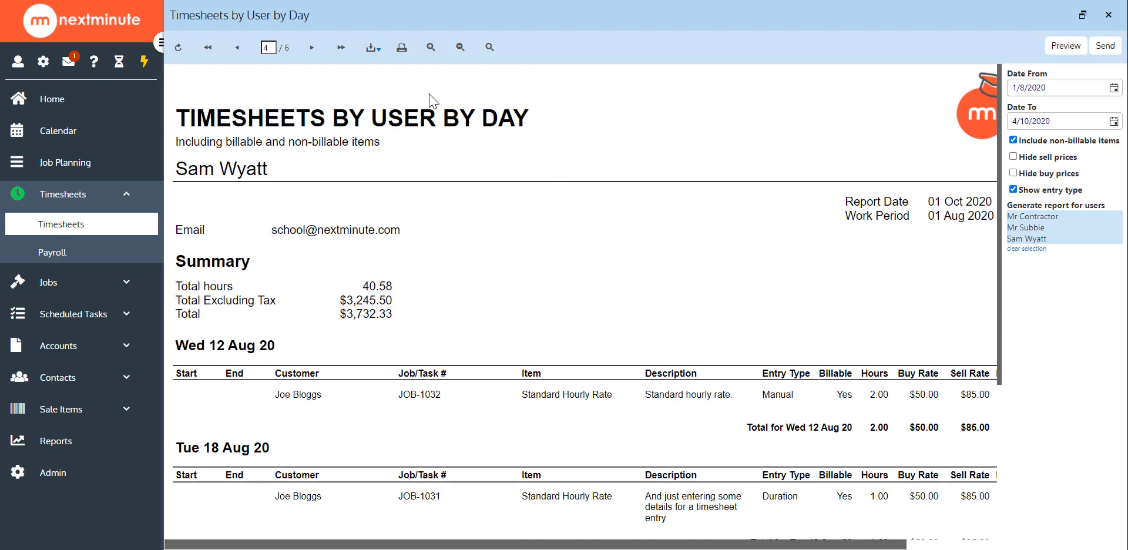
- View the print preview of the timesheet report, cancel printing, and show the report's export options
{"action": "left_click", "coordinate": [402, 49]}
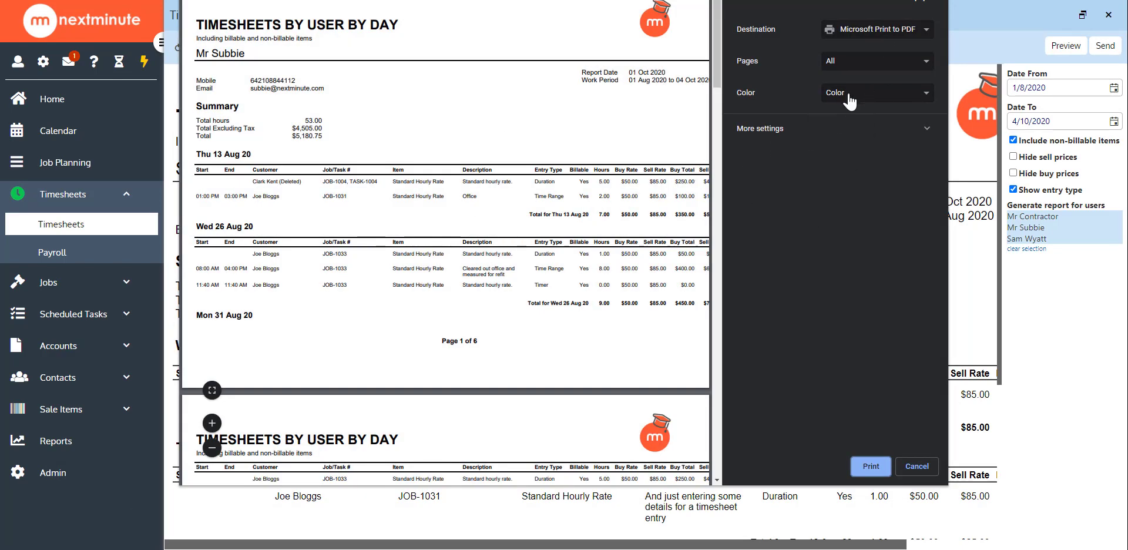
{"action": "left_click", "coordinate": [935, 470]}
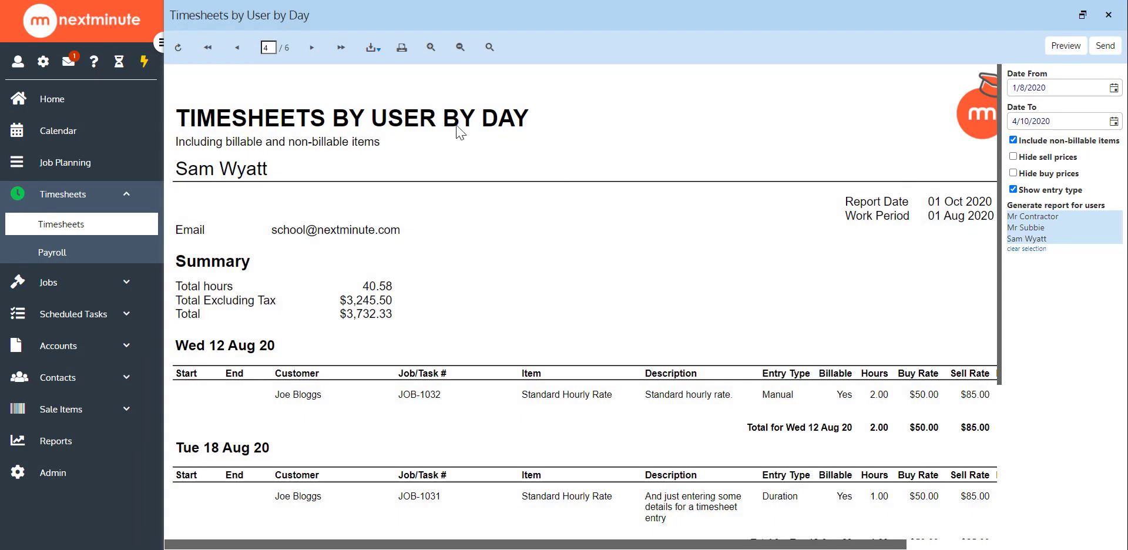
{"action": "left_click", "coordinate": [376, 53]}
- Prepare an email of the timesheet report to the listed recipient, cancel it without sending, and close the report
{"action": "left_click", "coordinate": [1107, 51]}
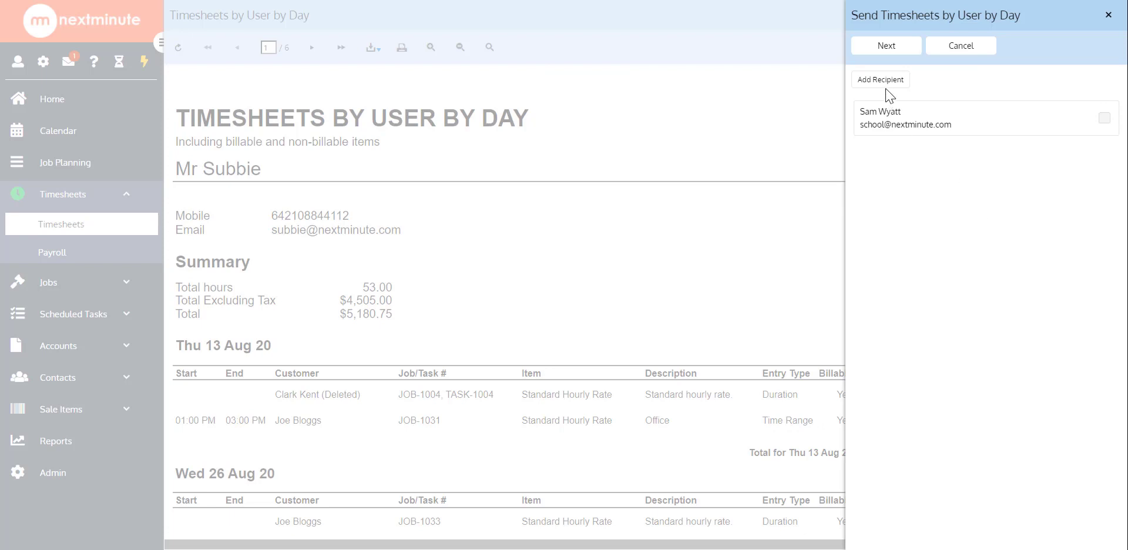
{"action": "left_click", "coordinate": [1104, 118]}
{"action": "left_click", "coordinate": [888, 46]}
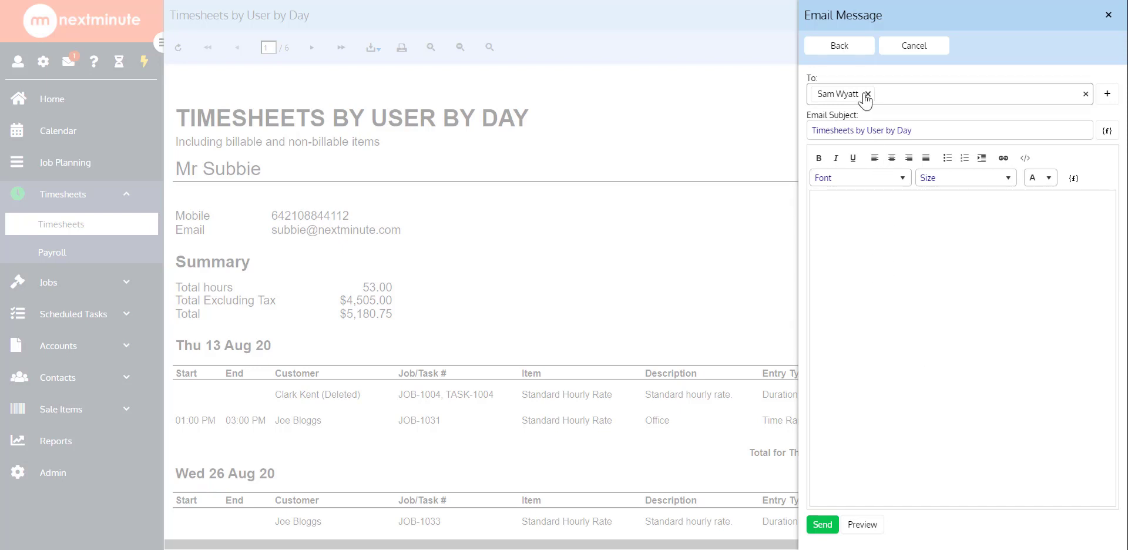
{"action": "left_click", "coordinate": [914, 46]}
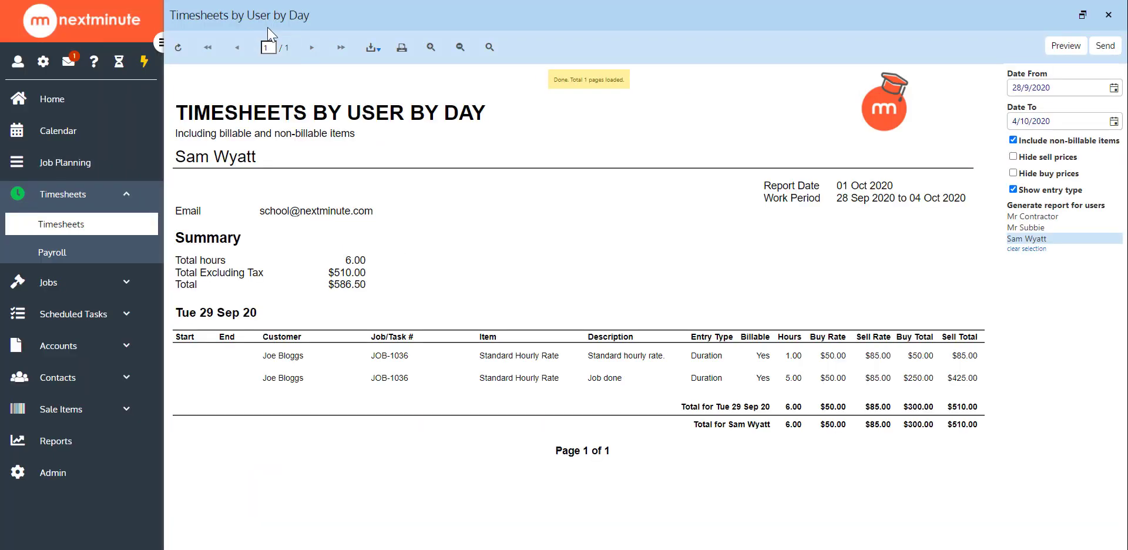
{"action": "left_click", "coordinate": [1108, 16]}
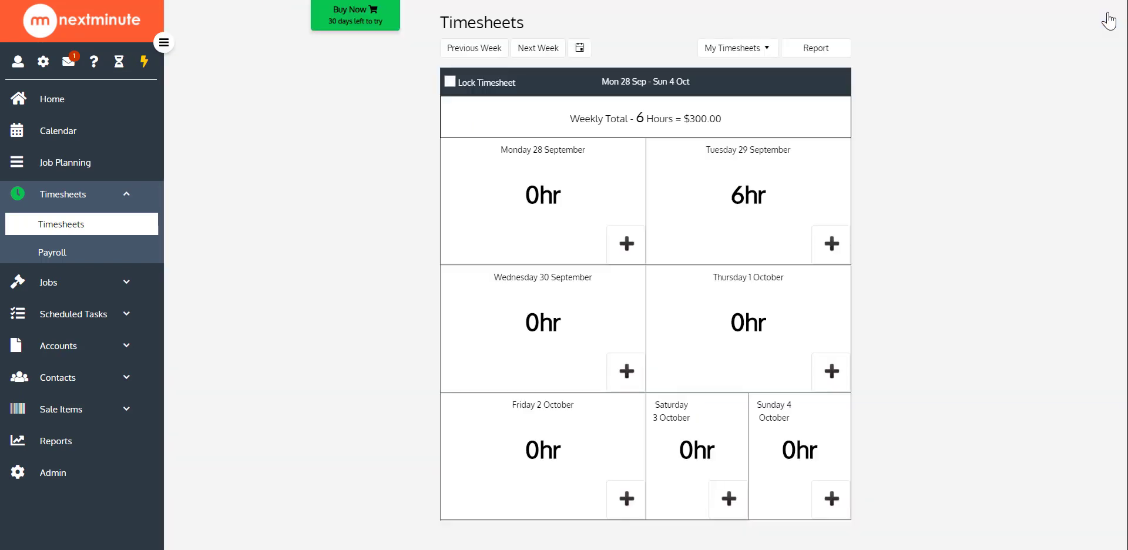
- Open the Painting Example for Timesheets job from the list of all jobs
{"action": "left_click", "coordinate": [124, 200]}
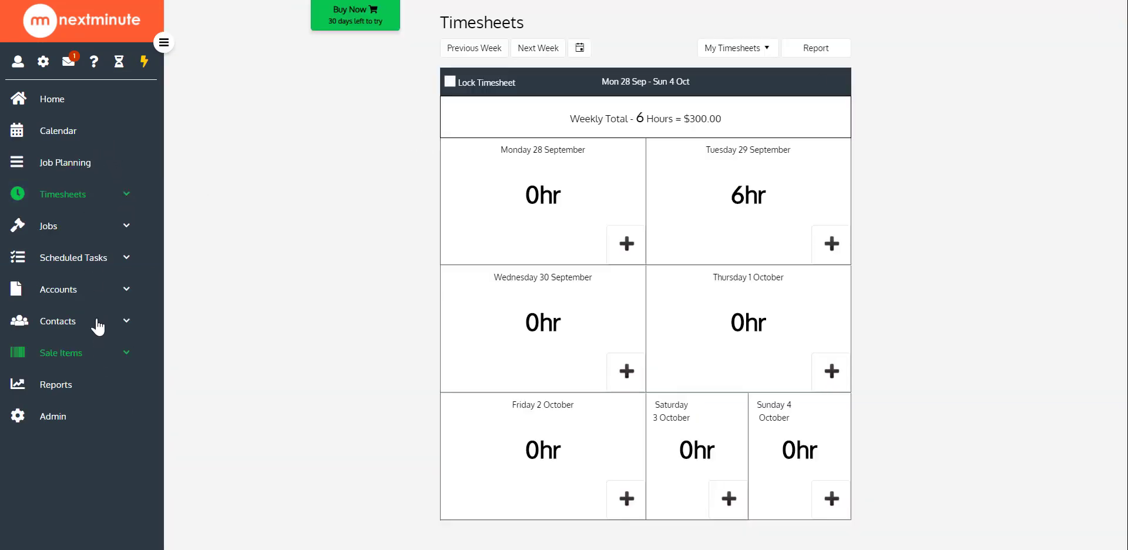
{"action": "left_click", "coordinate": [100, 235]}
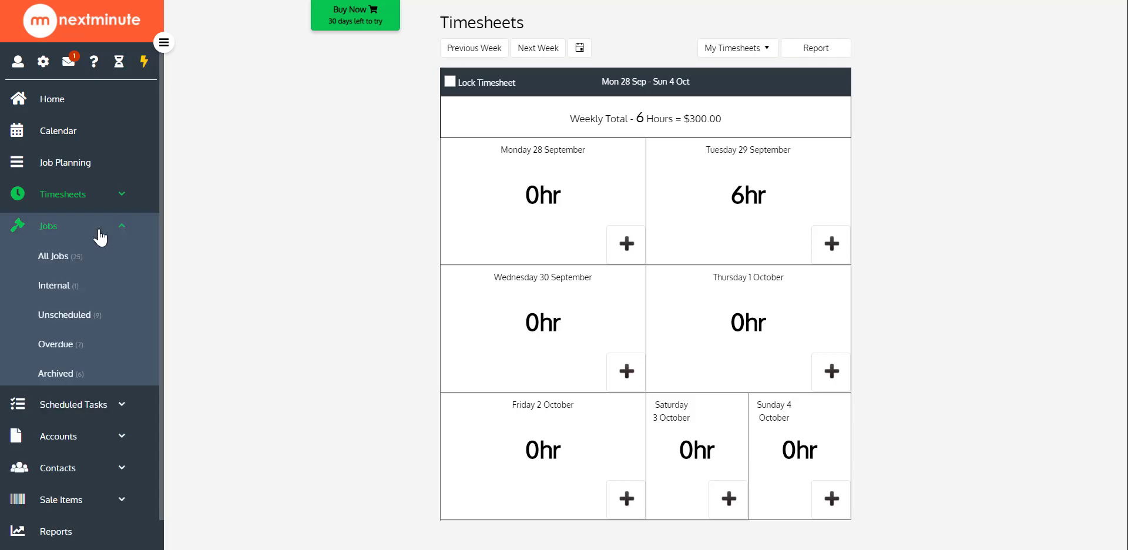
{"action": "left_click", "coordinate": [59, 257]}
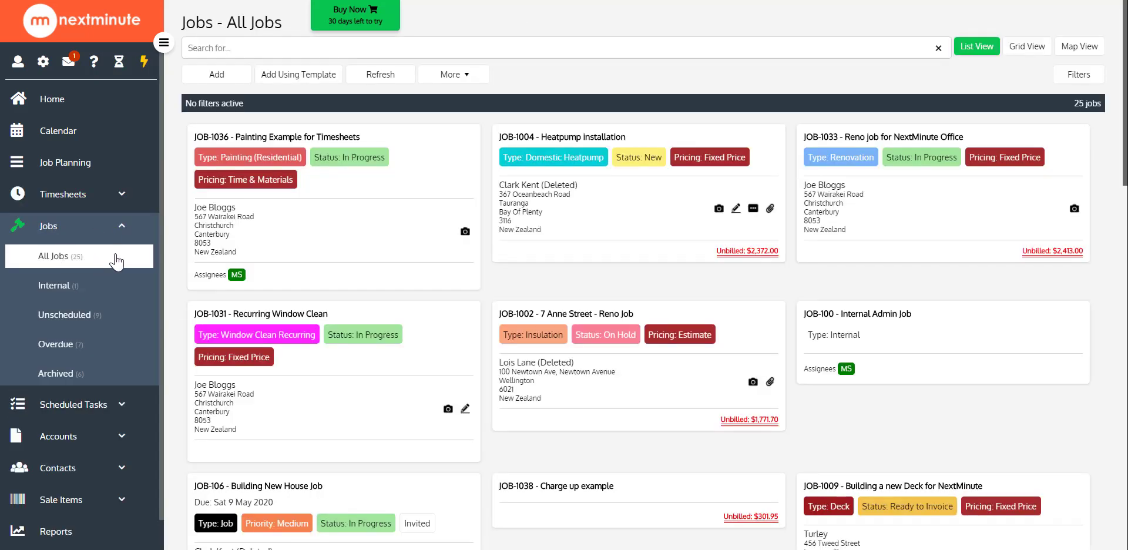
{"action": "left_click", "coordinate": [346, 230]}
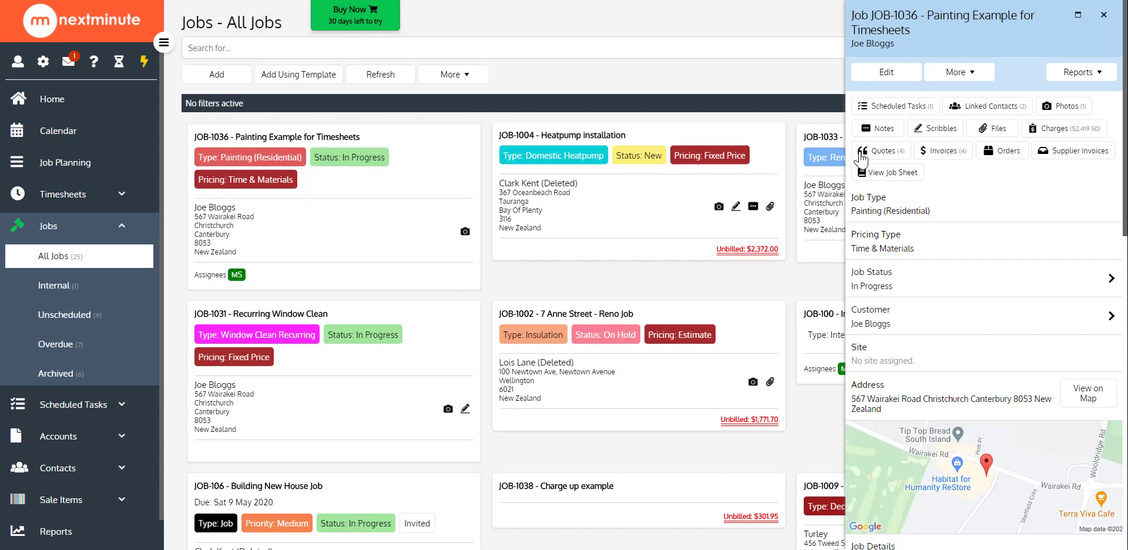
- Generate the job's Financial report, enlarge it to full width, and show its export options
{"action": "left_click", "coordinate": [1087, 80]}
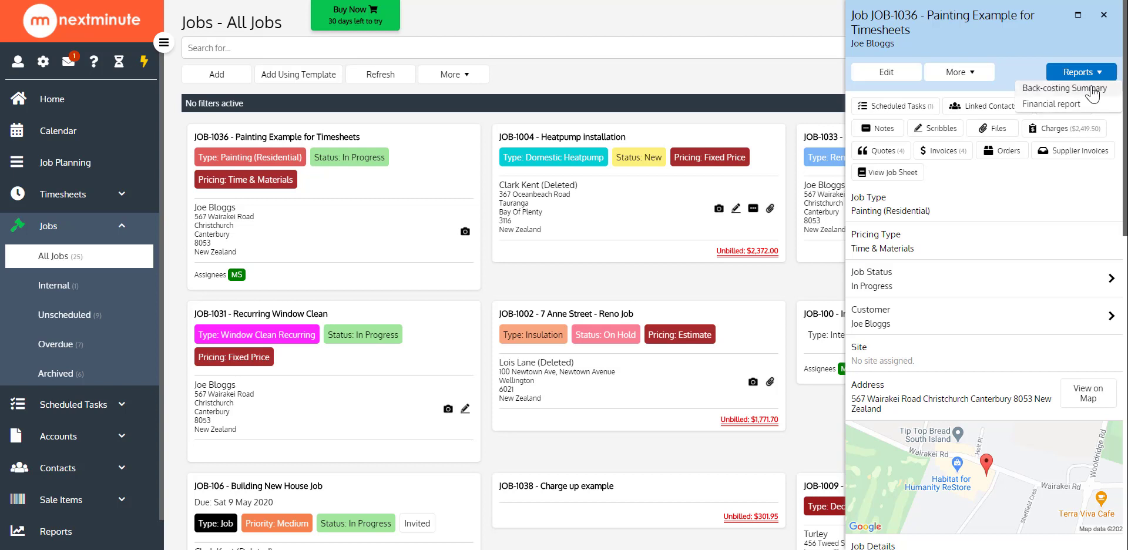
{"action": "left_click", "coordinate": [1052, 104]}
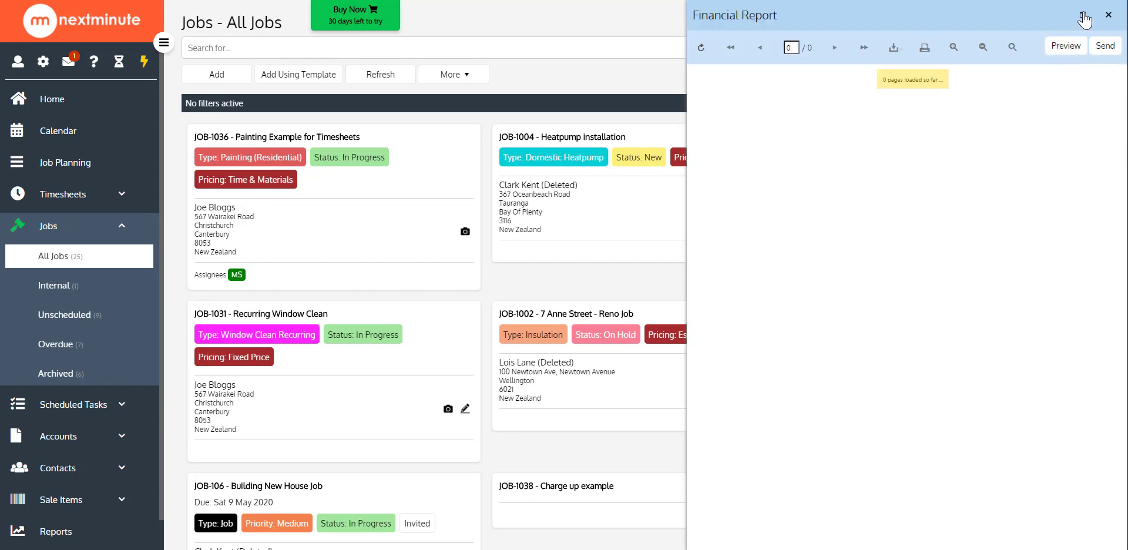
{"action": "left_click", "coordinate": [1083, 17]}
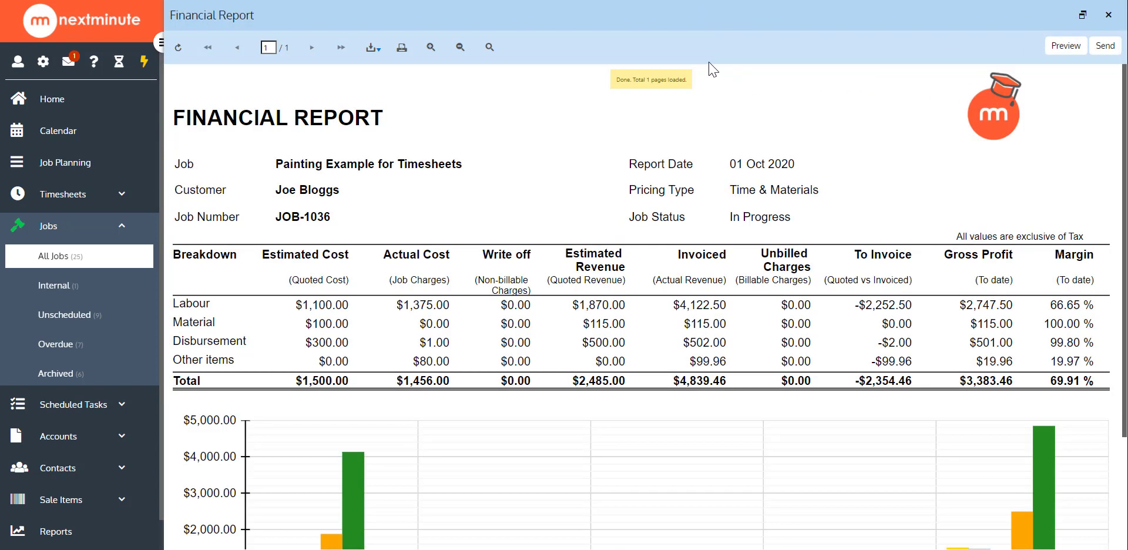
{"action": "left_click", "coordinate": [372, 49]}
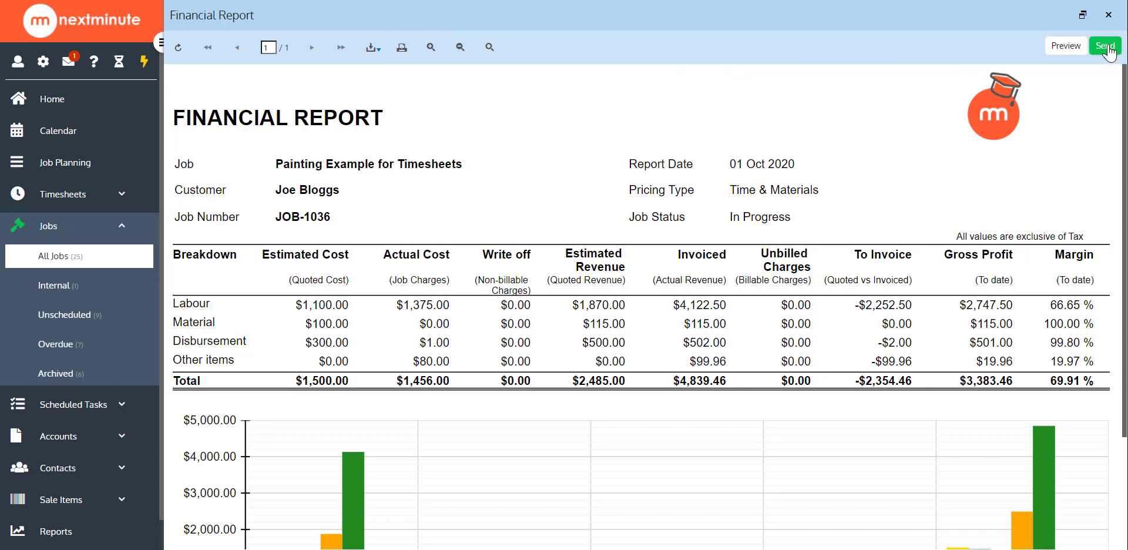
- Examine the cost breakdown and chart in the job's financial report, and close the report
{"action": "scroll", "coordinate": [828, 76], "scroll_direction": "down", "scroll_amount": 1}
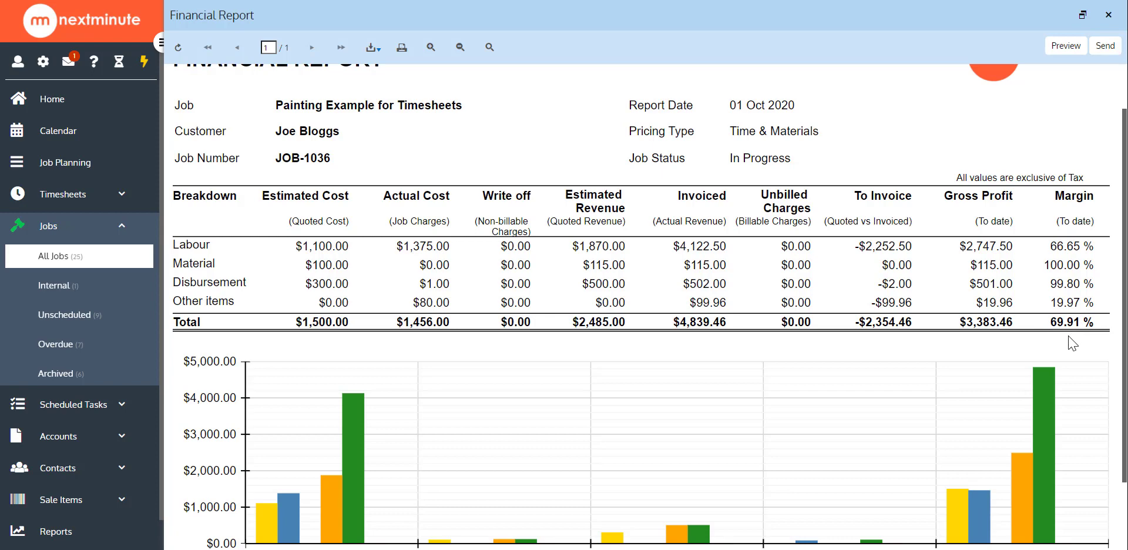
{"action": "scroll", "coordinate": [1065, 320], "scroll_direction": "down", "scroll_amount": 1}
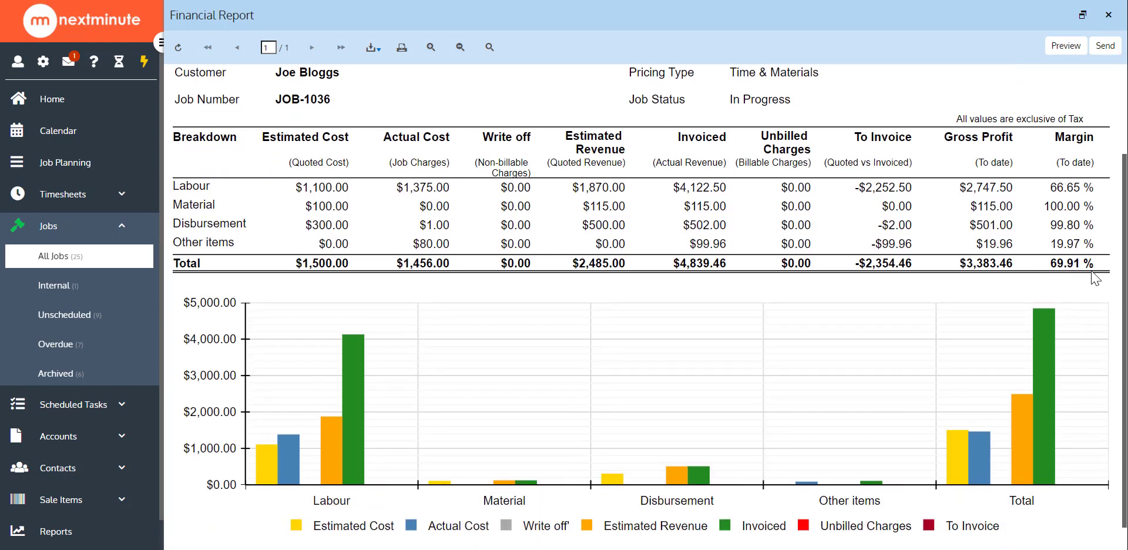
{"action": "scroll", "coordinate": [972, 320], "scroll_direction": "down", "scroll_amount": 1}
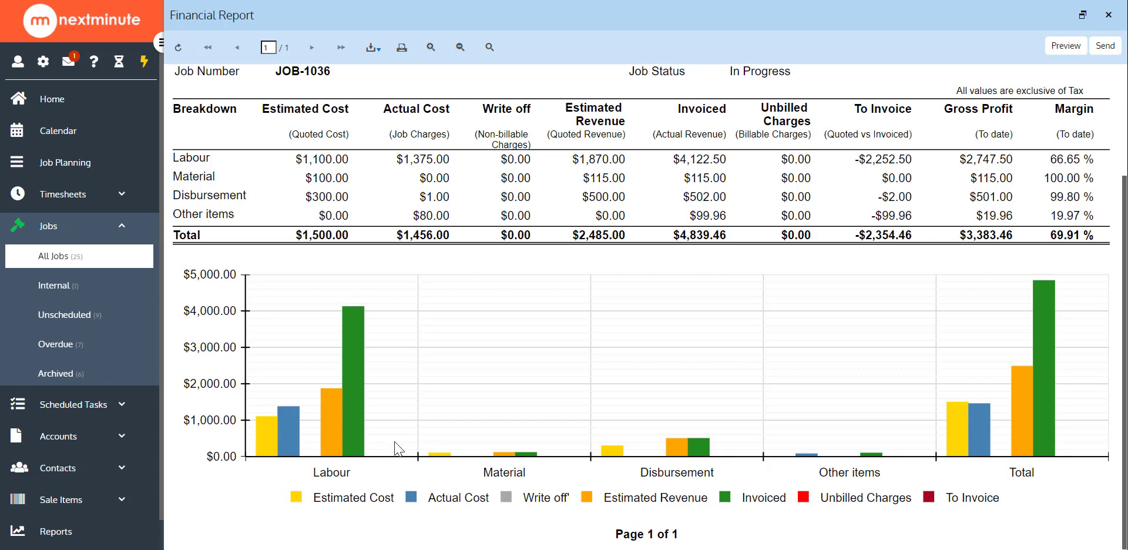
{"action": "scroll", "coordinate": [447, 477], "scroll_direction": "up", "scroll_amount": 2}
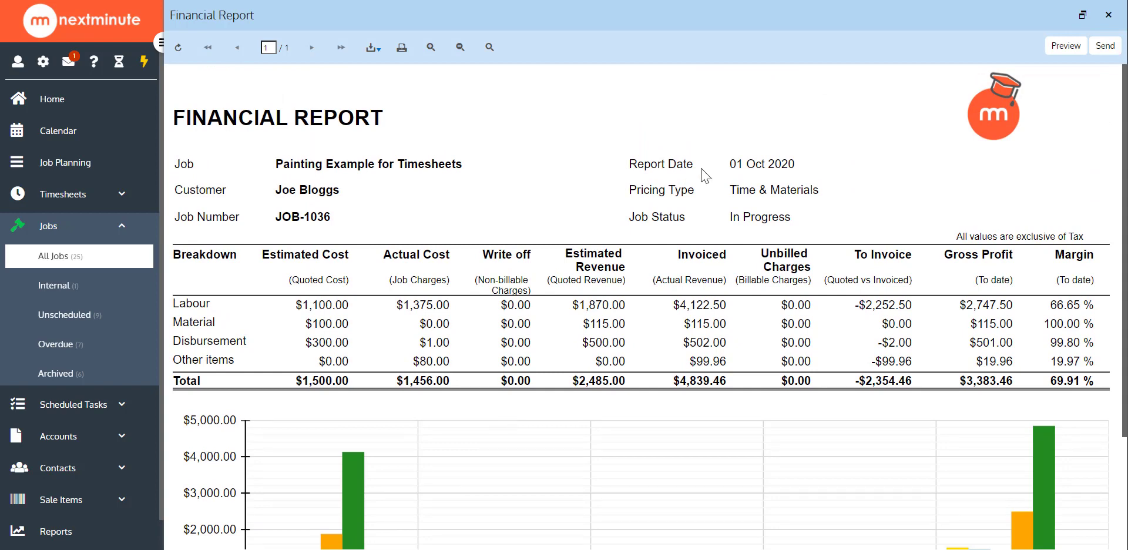
{"action": "left_click", "coordinate": [1108, 15]}
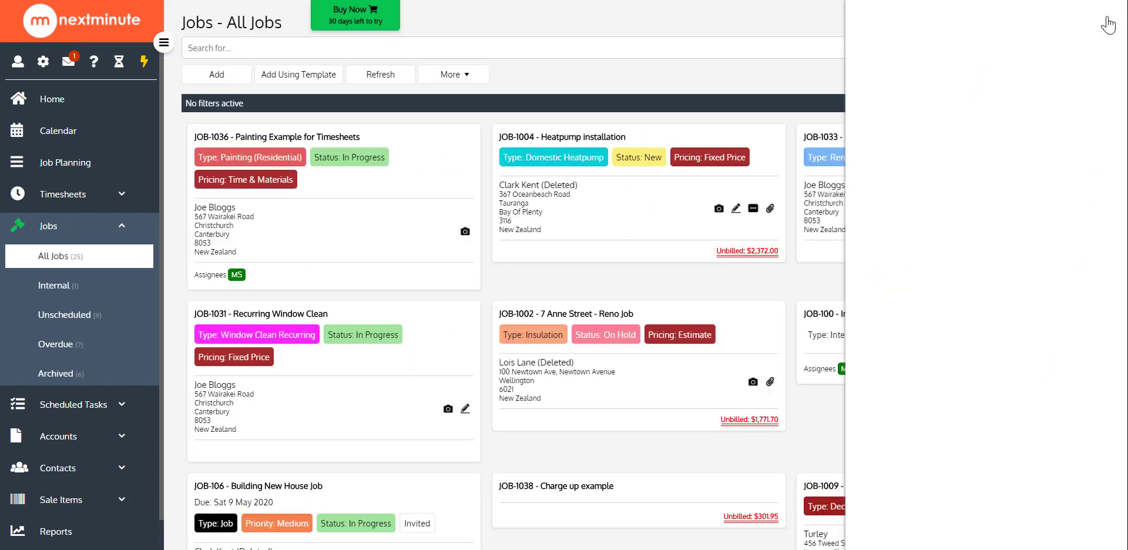
- View the job's Back-costing Summary at full width, and close both the summary and the job
{"action": "left_click", "coordinate": [1095, 76]}
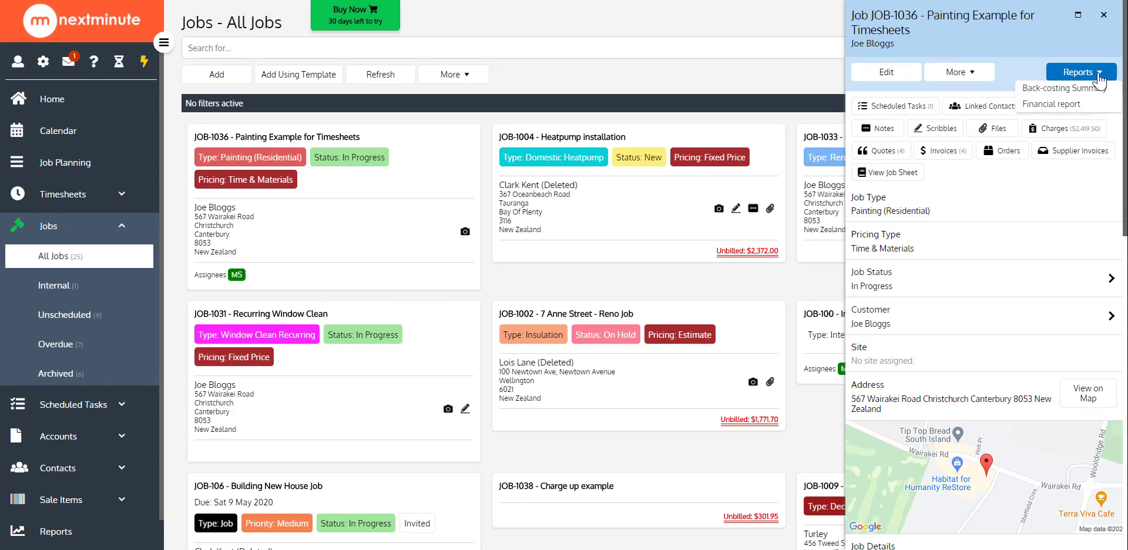
{"action": "left_click", "coordinate": [1063, 88]}
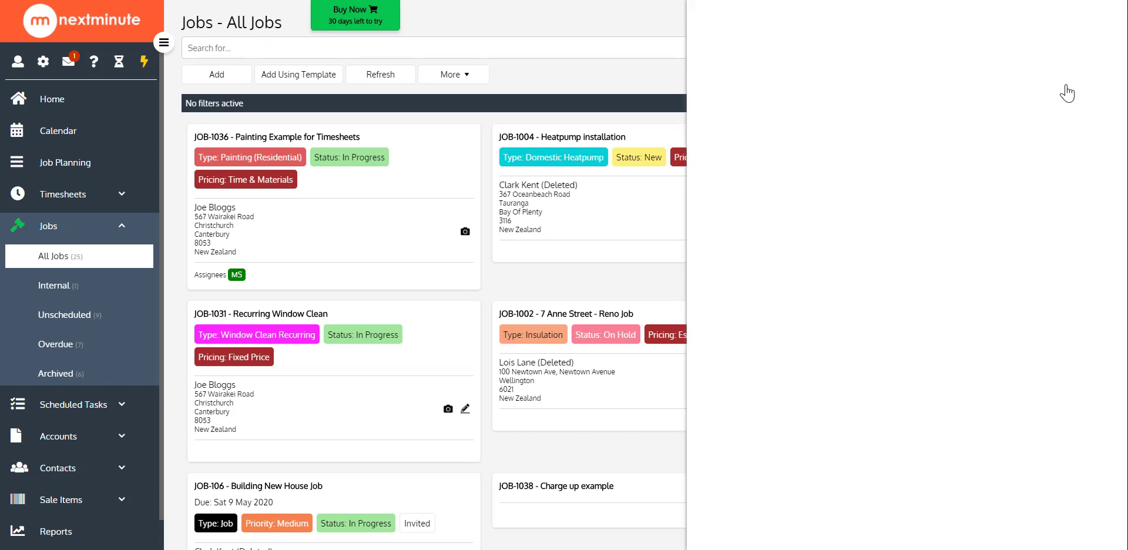
{"action": "left_click", "coordinate": [1083, 14]}
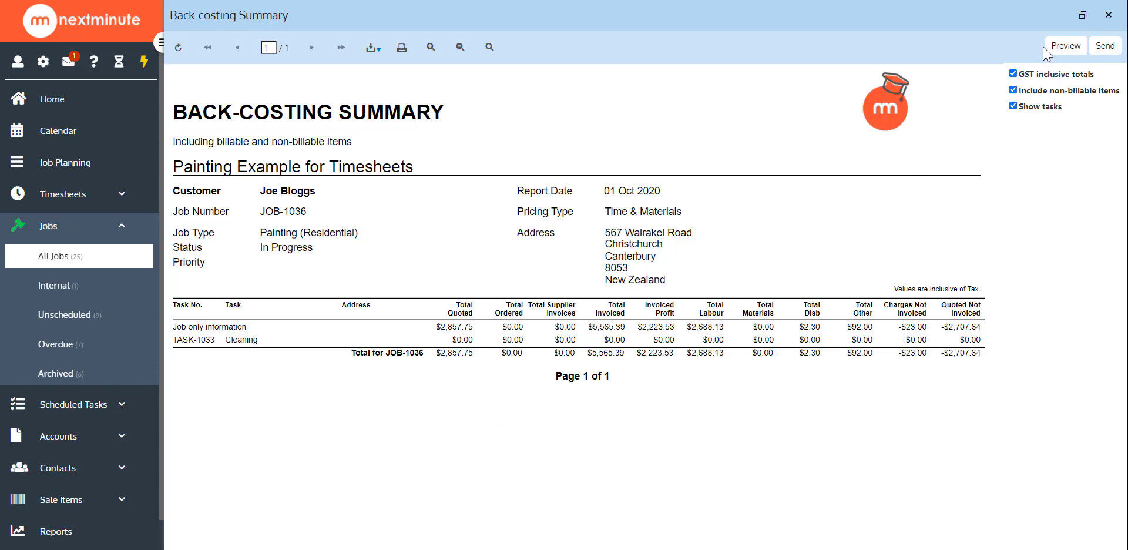
{"action": "left_click", "coordinate": [1110, 20]}
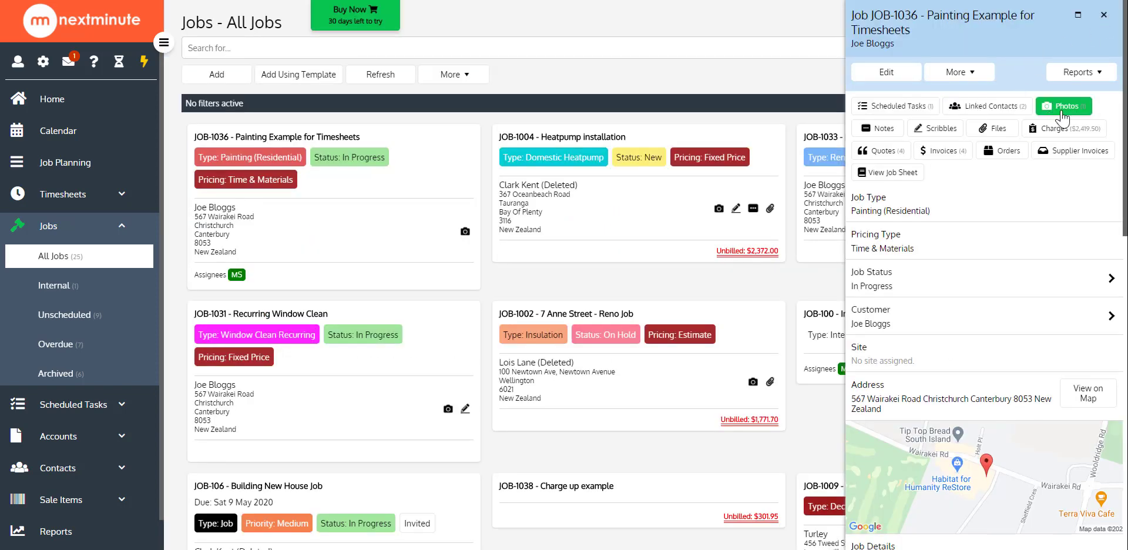
{"action": "left_click", "coordinate": [1104, 15]}
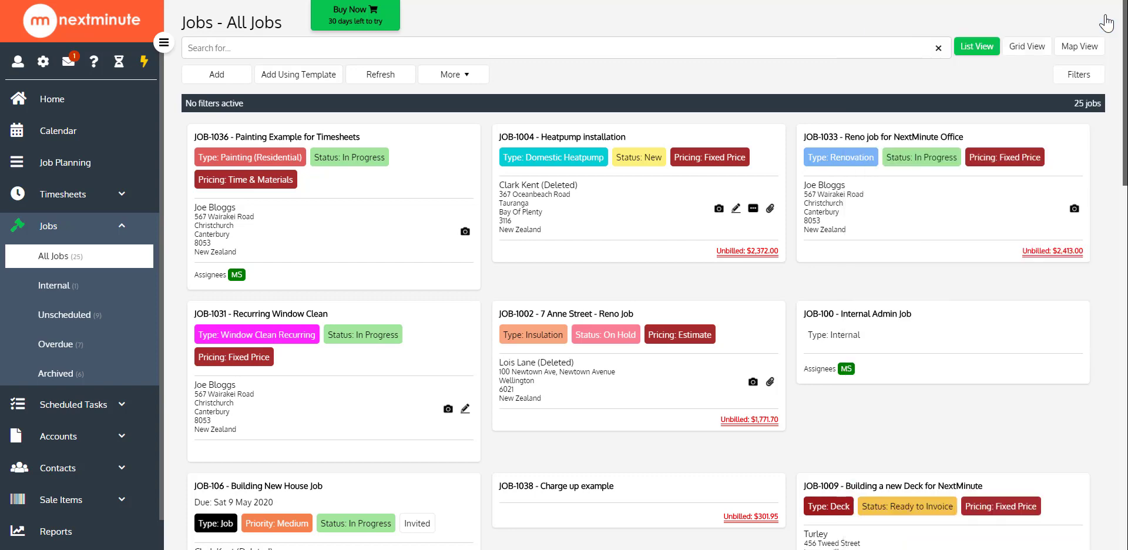
- Open the contact record of the Christchurch customer from the list of all contacts
{"action": "left_click", "coordinate": [122, 226]}
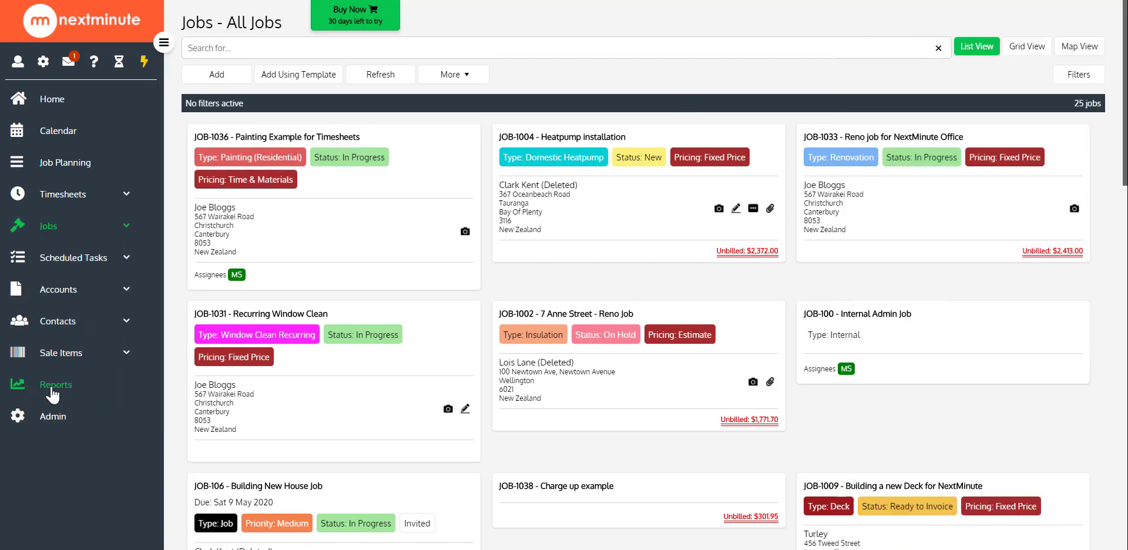
{"action": "left_click", "coordinate": [64, 324]}
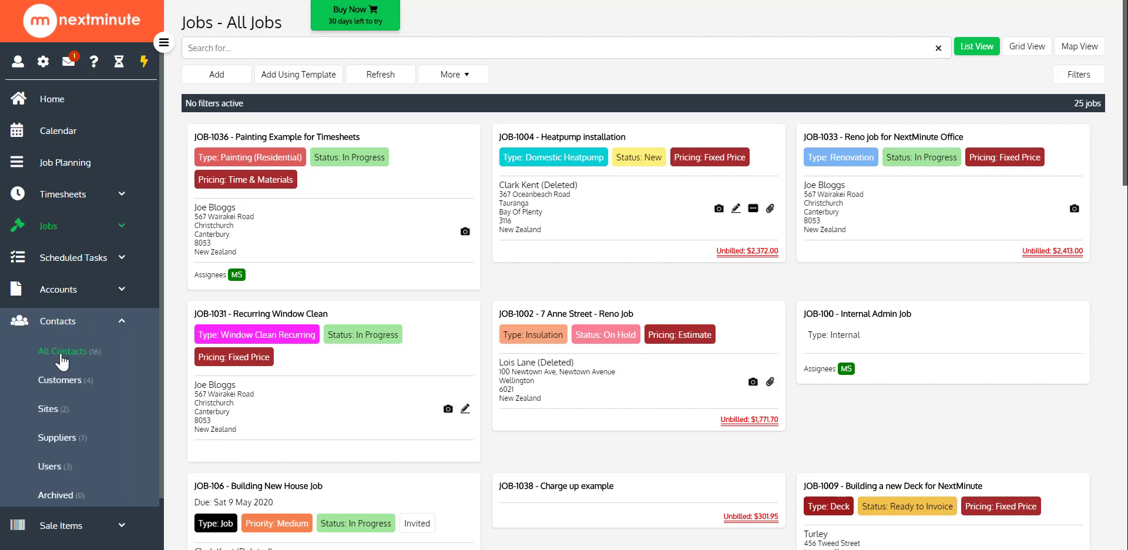
{"action": "left_click", "coordinate": [62, 356]}
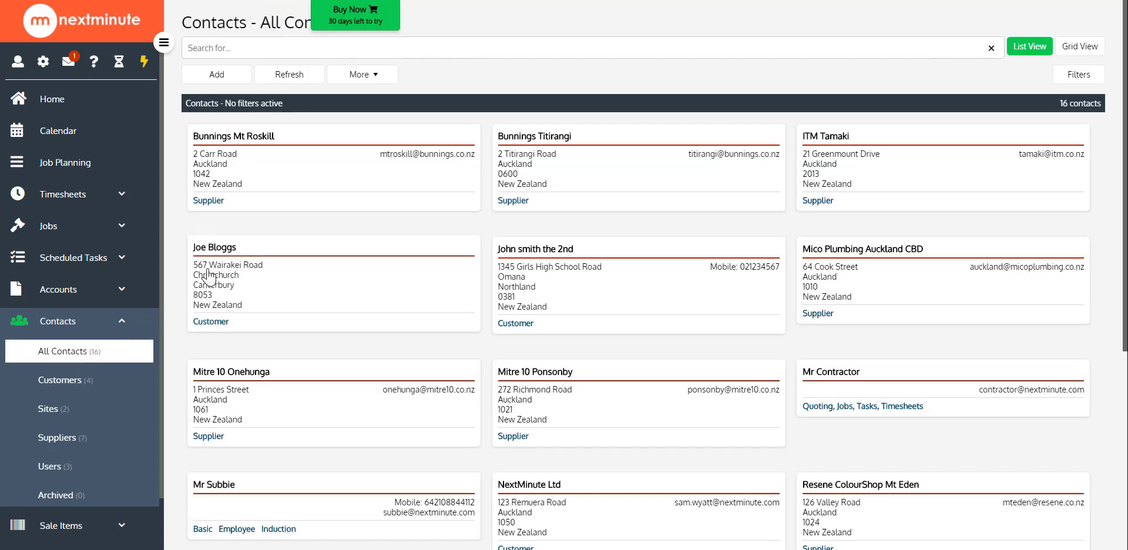
{"action": "left_click", "coordinate": [279, 277]}
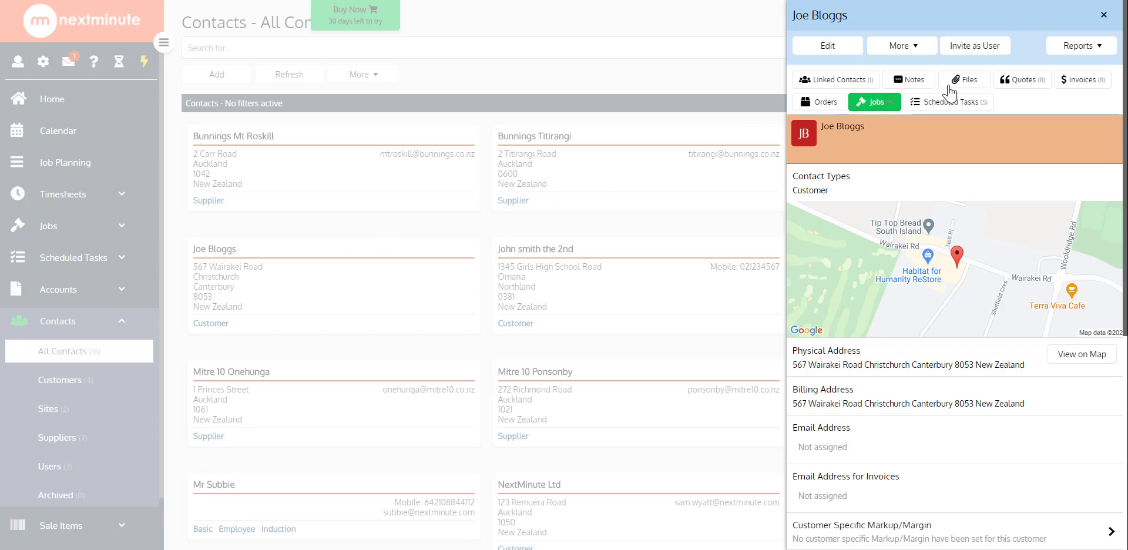
- Generate the customer's Financial report, enlarge it, and examine the first page covering the bathroom fit-out job
{"action": "left_click", "coordinate": [1093, 51]}
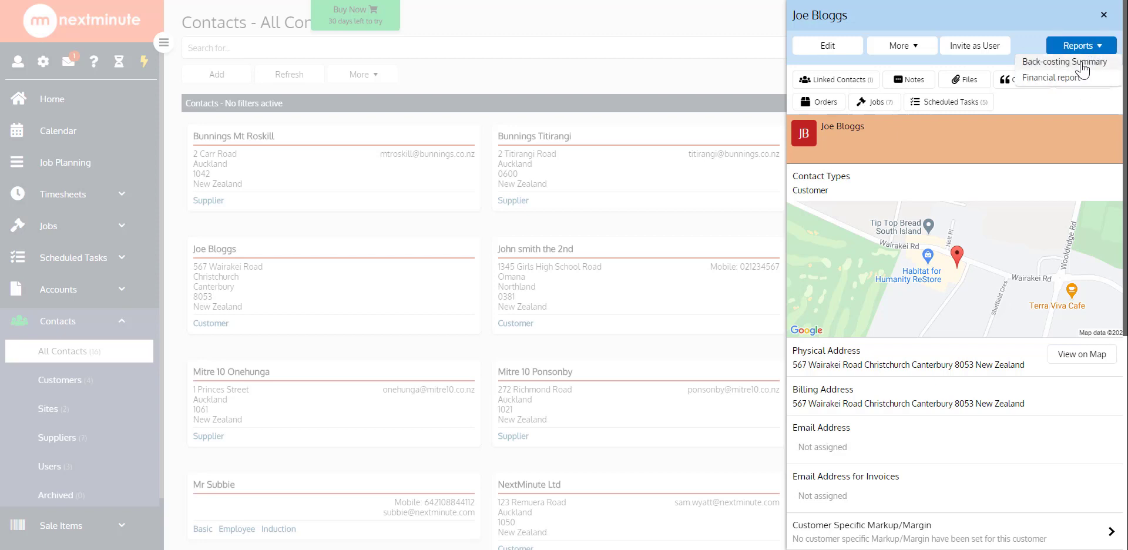
{"action": "left_click", "coordinate": [1052, 79]}
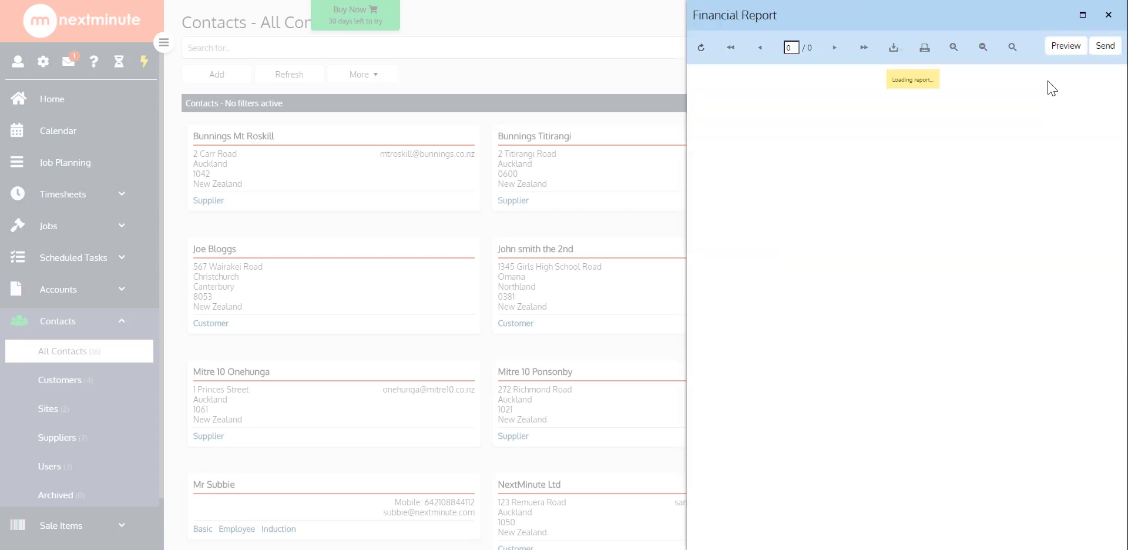
{"action": "left_click", "coordinate": [1083, 14]}
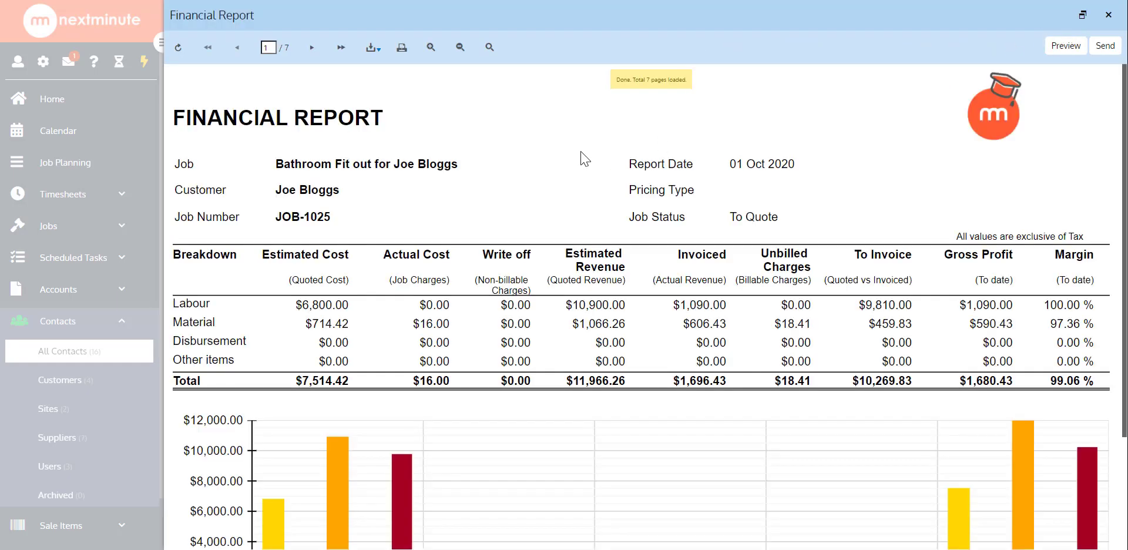
{"action": "scroll", "coordinate": [583, 159], "scroll_direction": "down", "scroll_amount": 2}
{"action": "scroll", "coordinate": [583, 158], "scroll_direction": "up", "scroll_amount": 1}
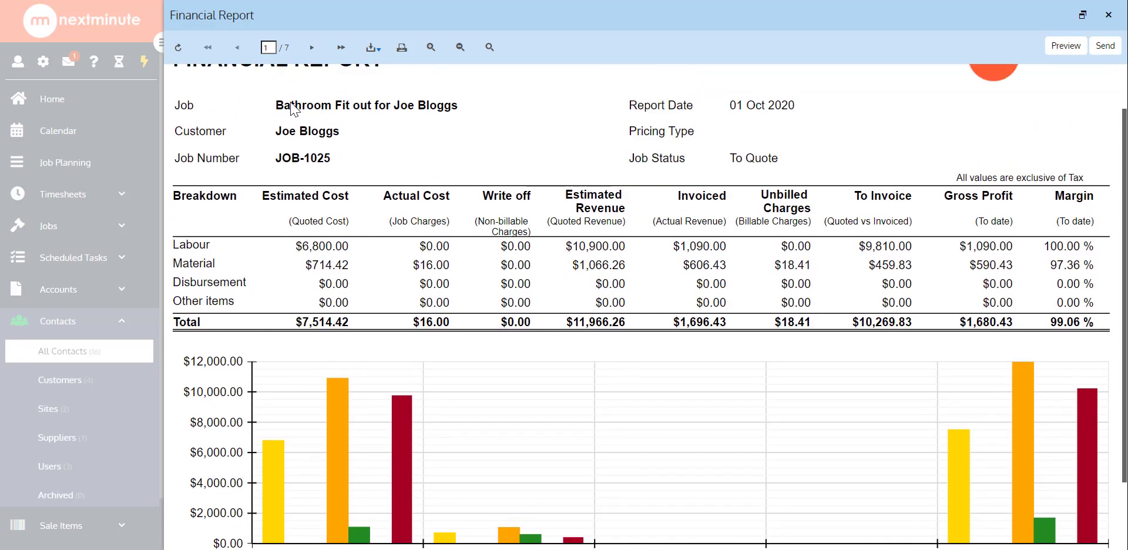
{"action": "scroll", "coordinate": [390, 286], "scroll_direction": "down", "scroll_amount": 1}
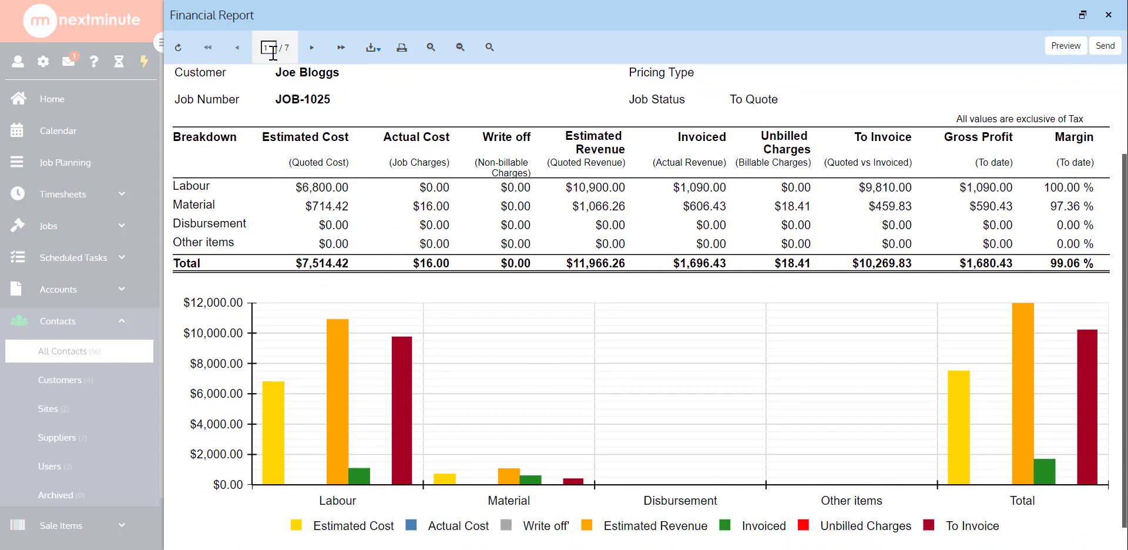
{"action": "scroll", "coordinate": [382, 214], "scroll_direction": "up", "scroll_amount": 1}
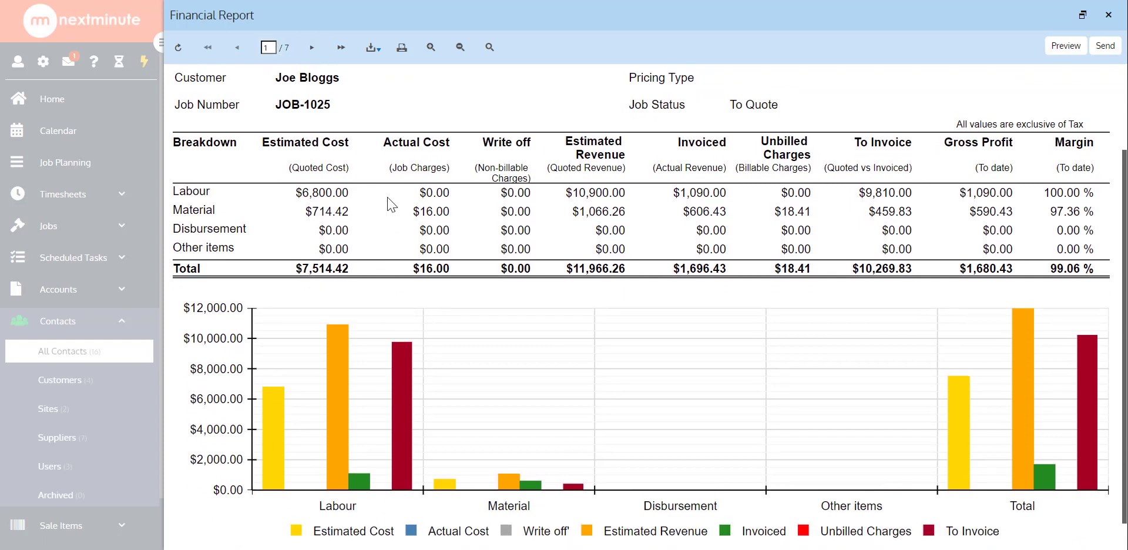
- Page through the customer's financial report to page 3, the Quote Site Test job, and show the export options
{"action": "left_click", "coordinate": [312, 47]}
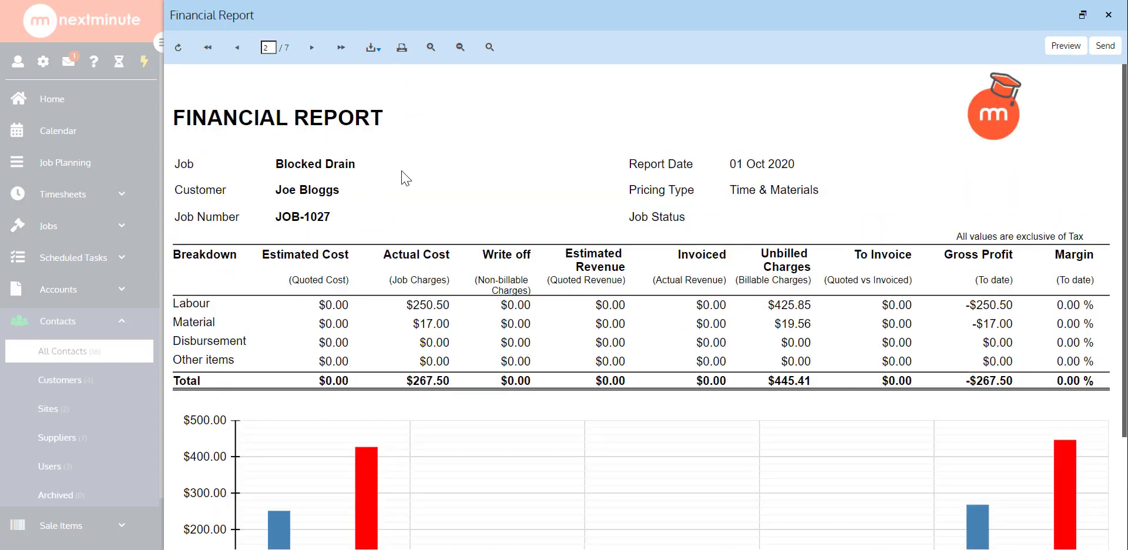
{"action": "scroll", "coordinate": [403, 176], "scroll_direction": "down", "scroll_amount": 1}
{"action": "left_click", "coordinate": [312, 47]}
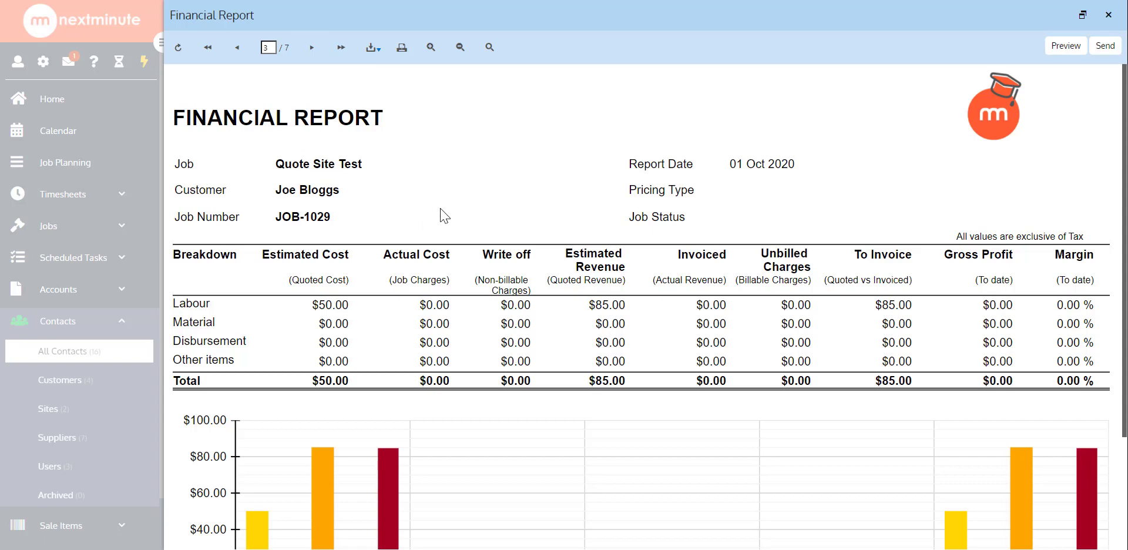
{"action": "left_click", "coordinate": [372, 46]}
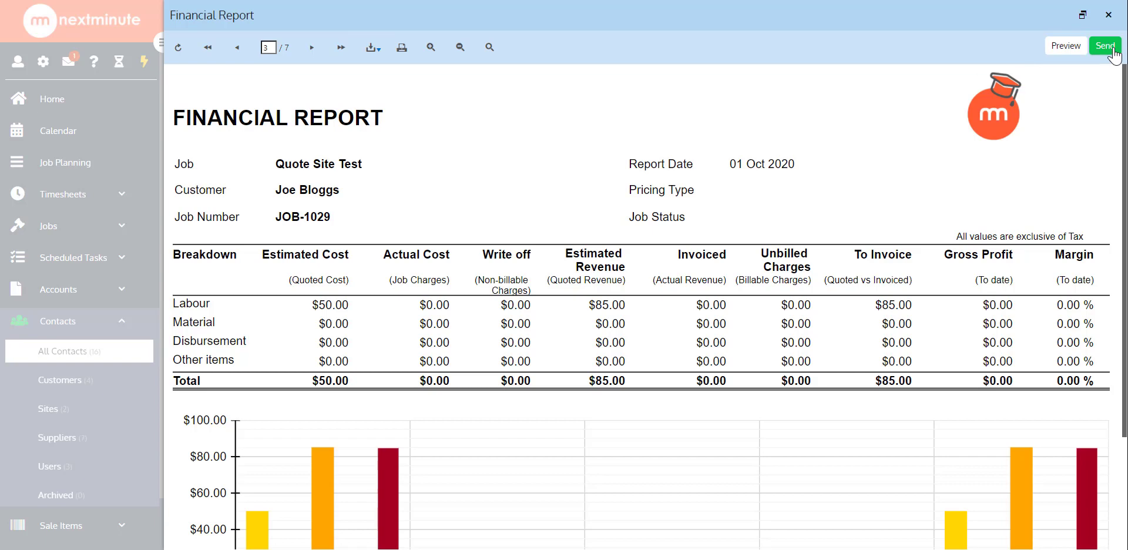
- Close the customer's financial report and contact record, and open the overall list of job and timesheet reports
{"action": "left_click", "coordinate": [1109, 16]}
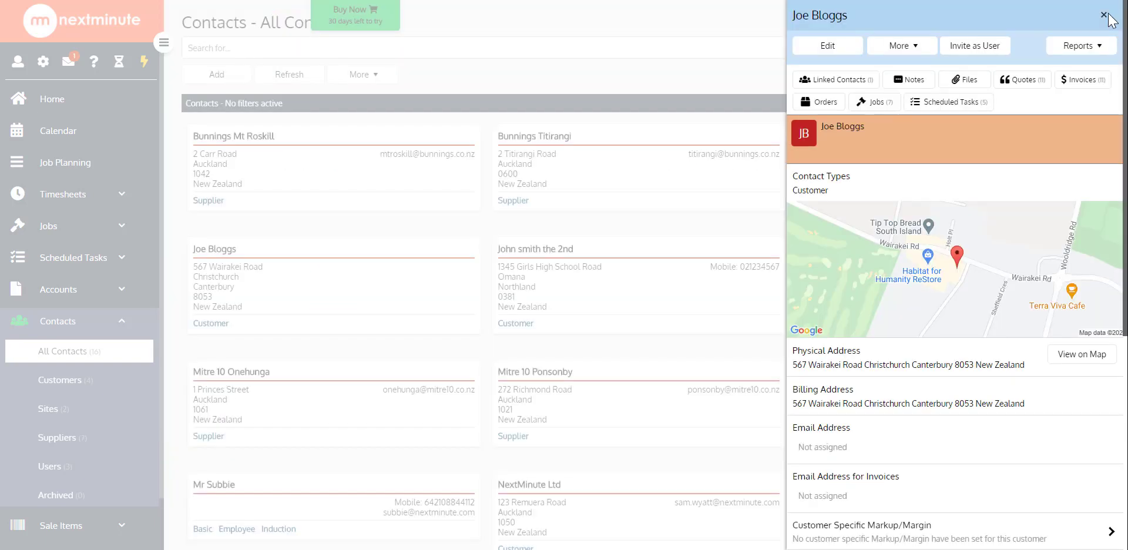
{"action": "left_click", "coordinate": [1105, 15]}
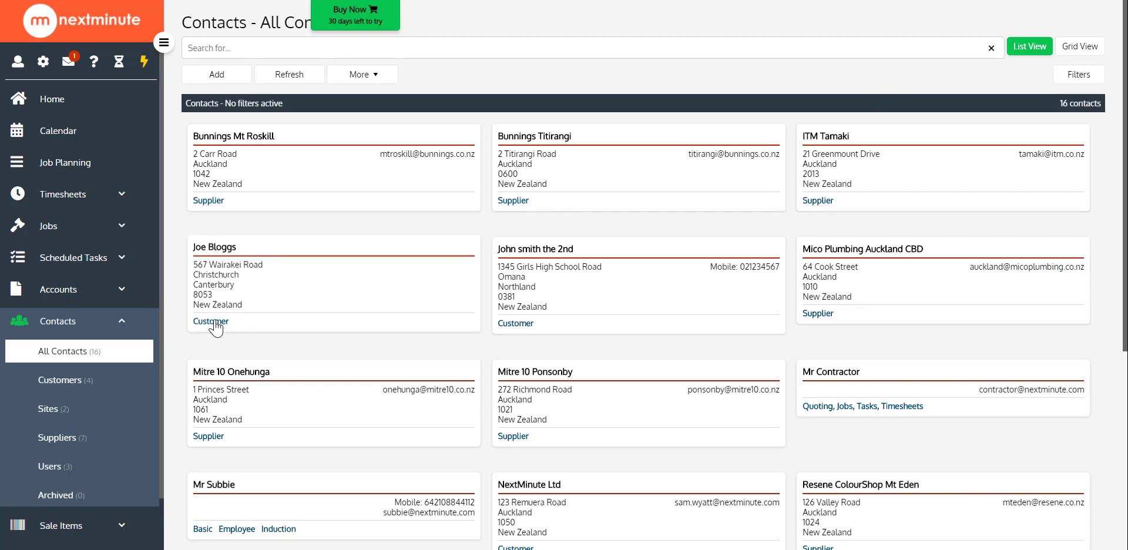
{"action": "left_click", "coordinate": [120, 333]}
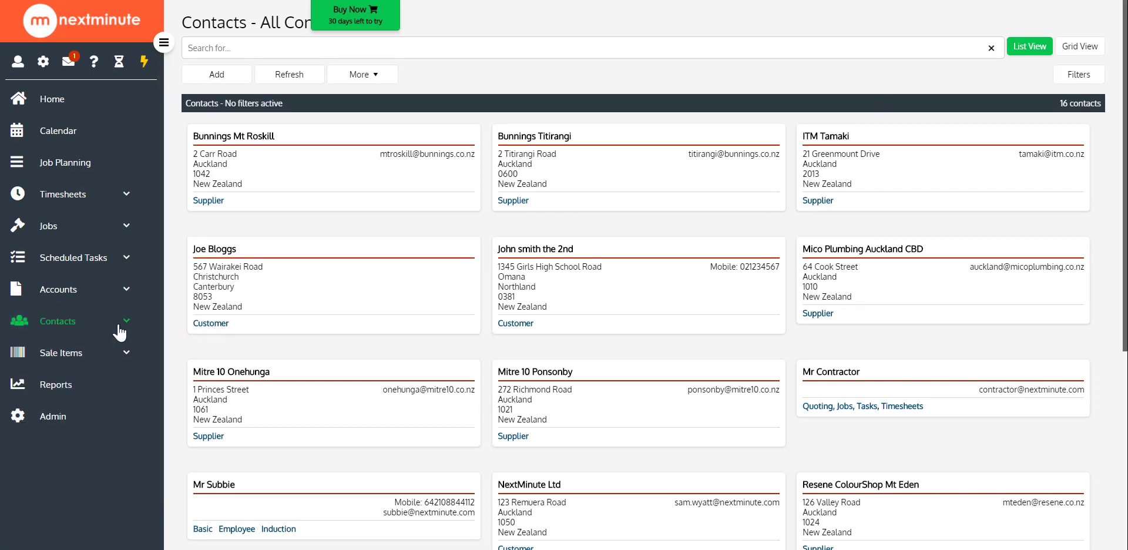
{"action": "left_click", "coordinate": [69, 388]}
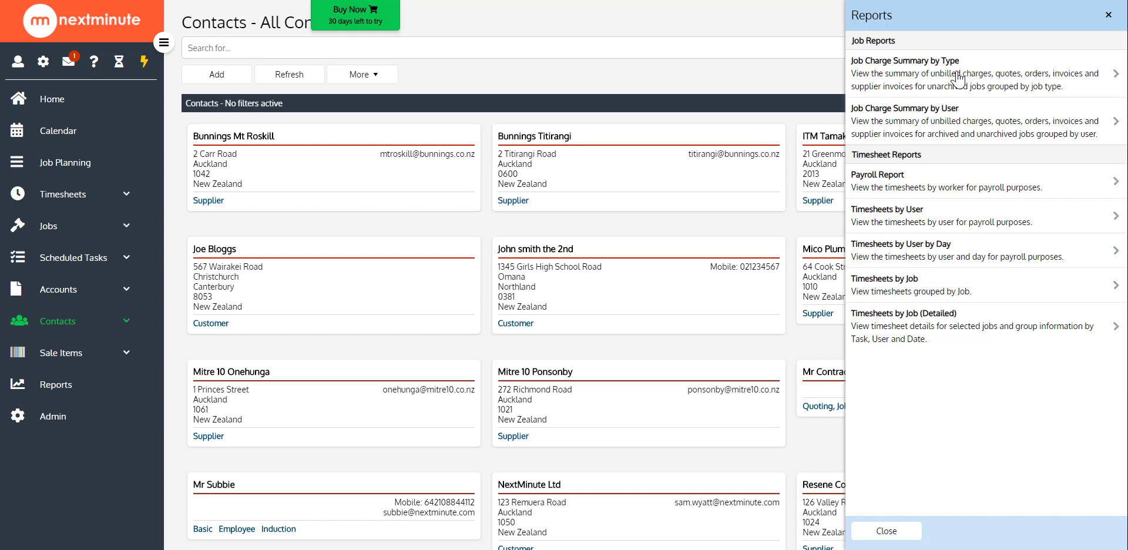
- Generate the Job Charge Summary by Type report, enlarge it, review pages 1 to 5 through the Domestic Heatpump job type, and close it
{"action": "left_click", "coordinate": [989, 76]}
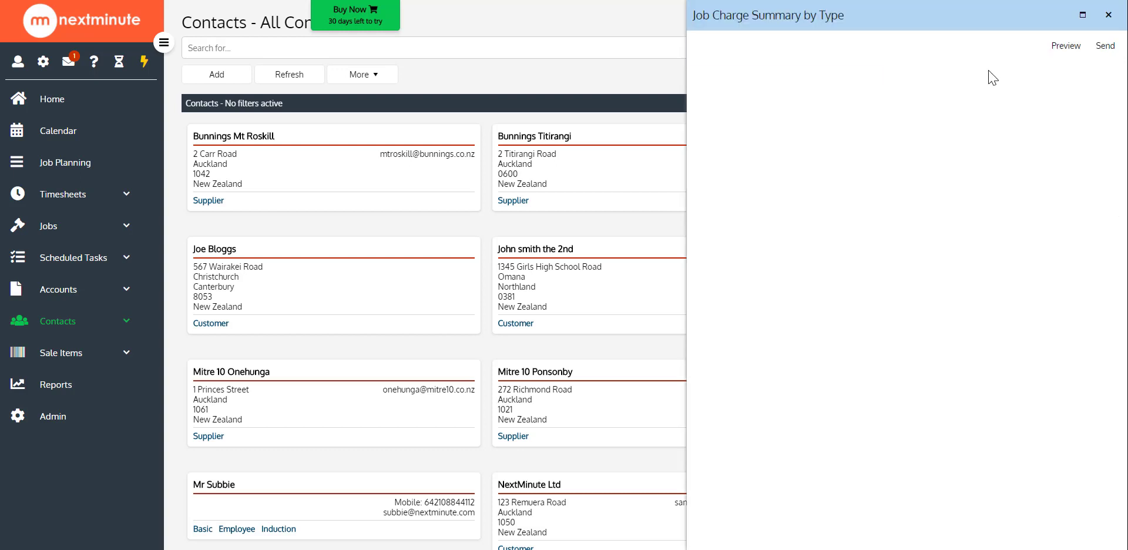
{"action": "left_click", "coordinate": [1078, 14]}
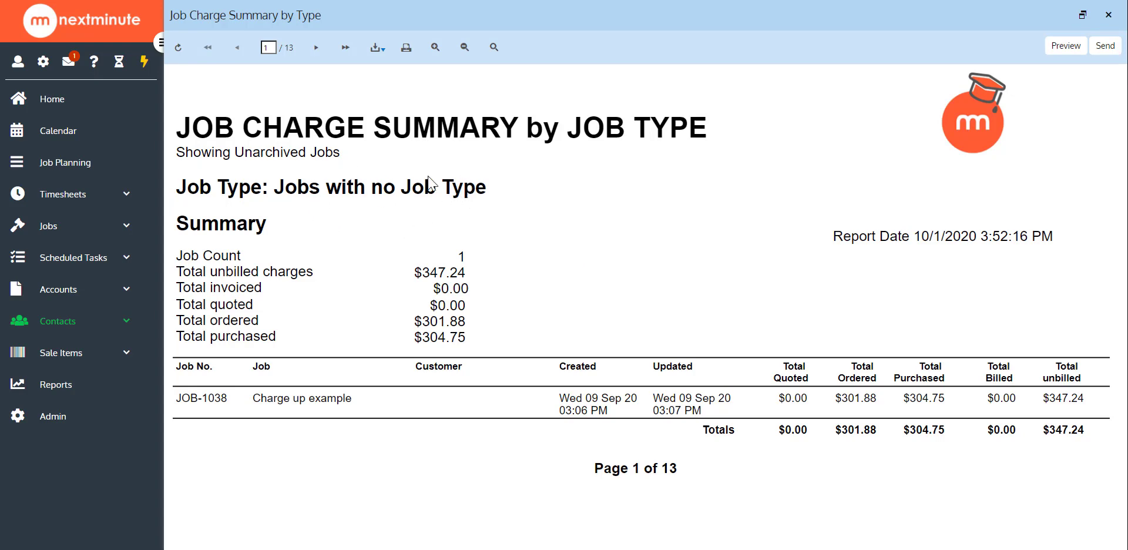
{"action": "left_click", "coordinate": [317, 49]}
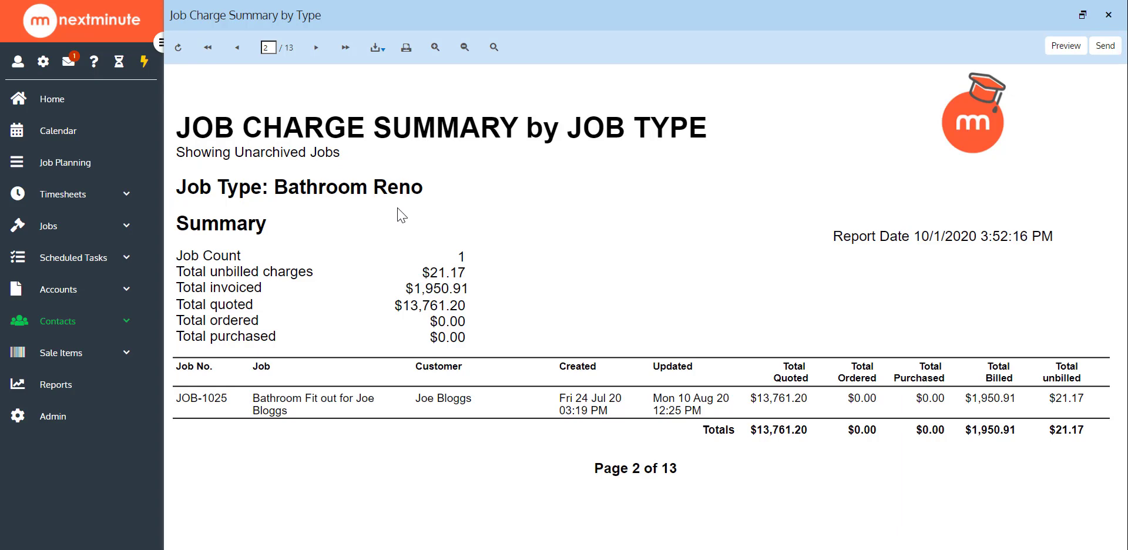
{"action": "left_click", "coordinate": [318, 49]}
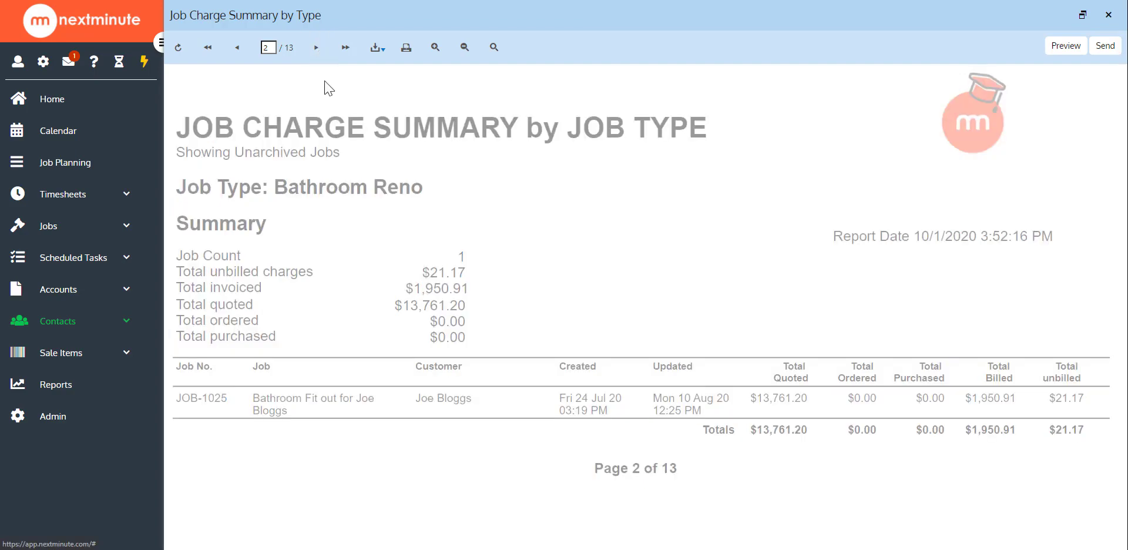
{"action": "left_click", "coordinate": [317, 47]}
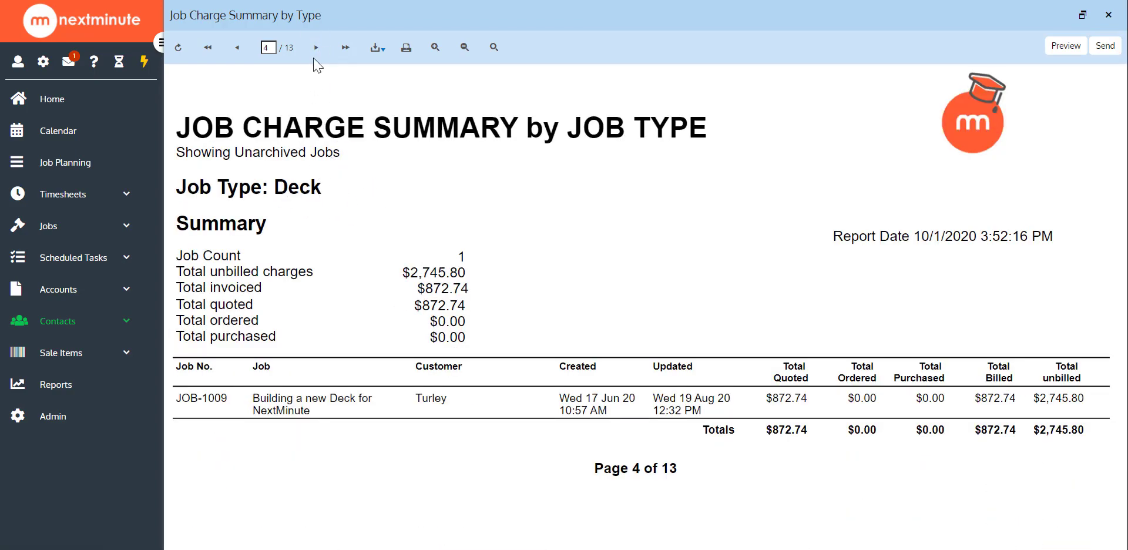
{"action": "left_click", "coordinate": [316, 49]}
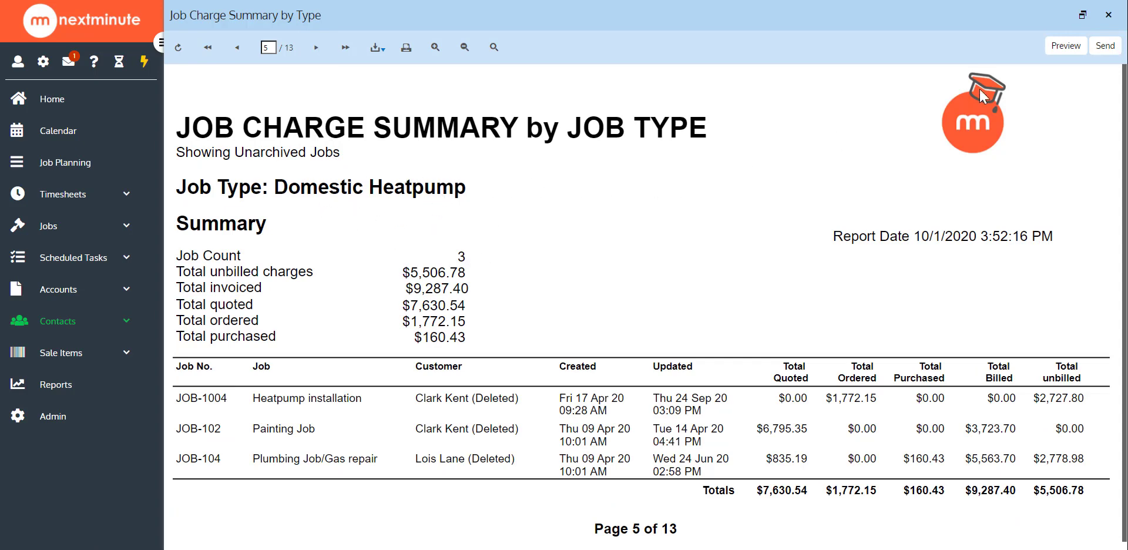
{"action": "left_click", "coordinate": [1109, 15]}
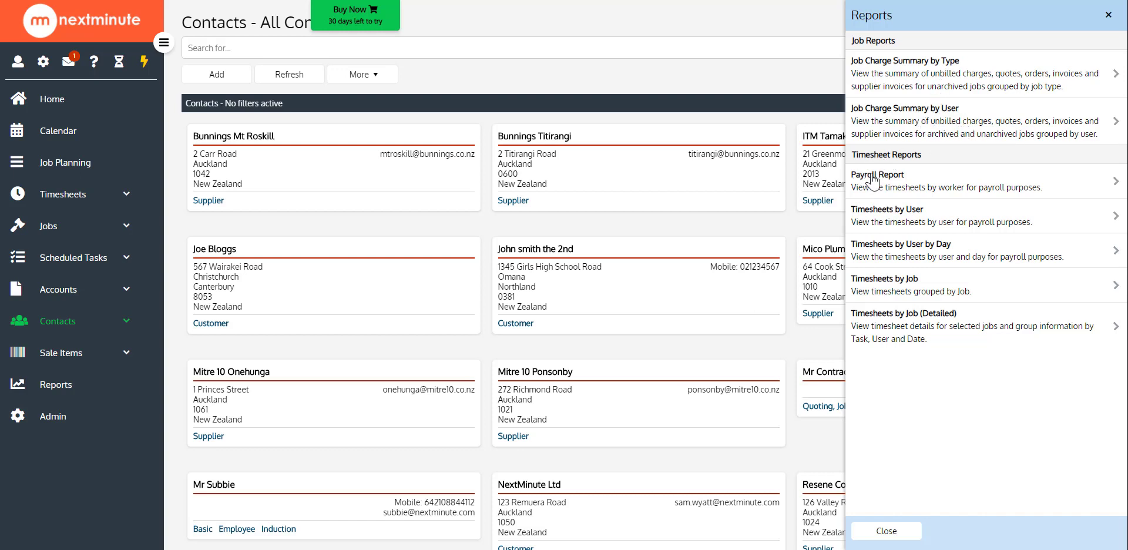
- Generate the Payroll Report, enlarge its window, and zoom in on the report page
{"action": "left_click", "coordinate": [918, 187]}
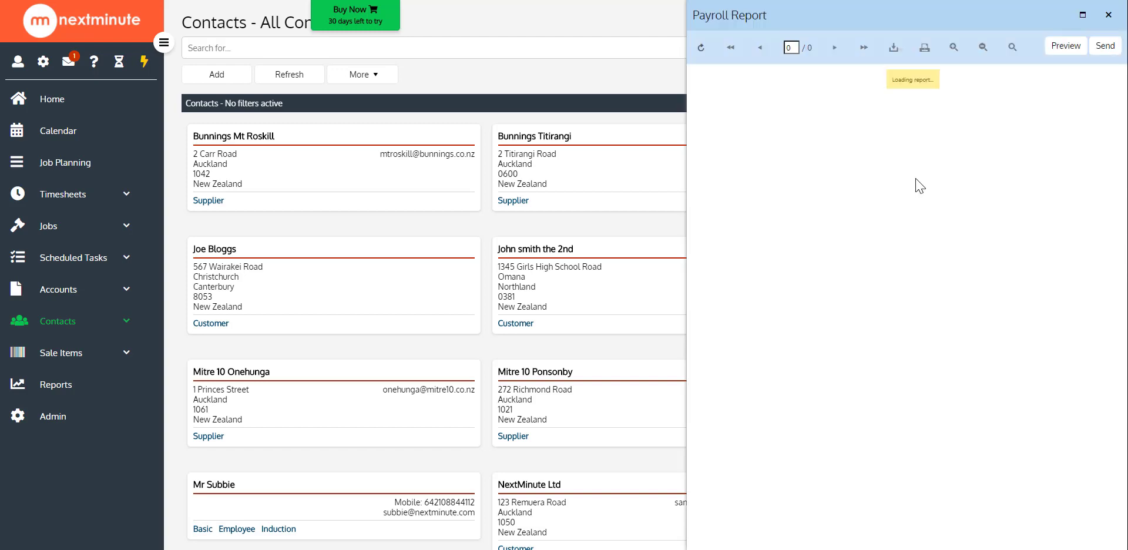
{"action": "left_click", "coordinate": [1090, 20]}
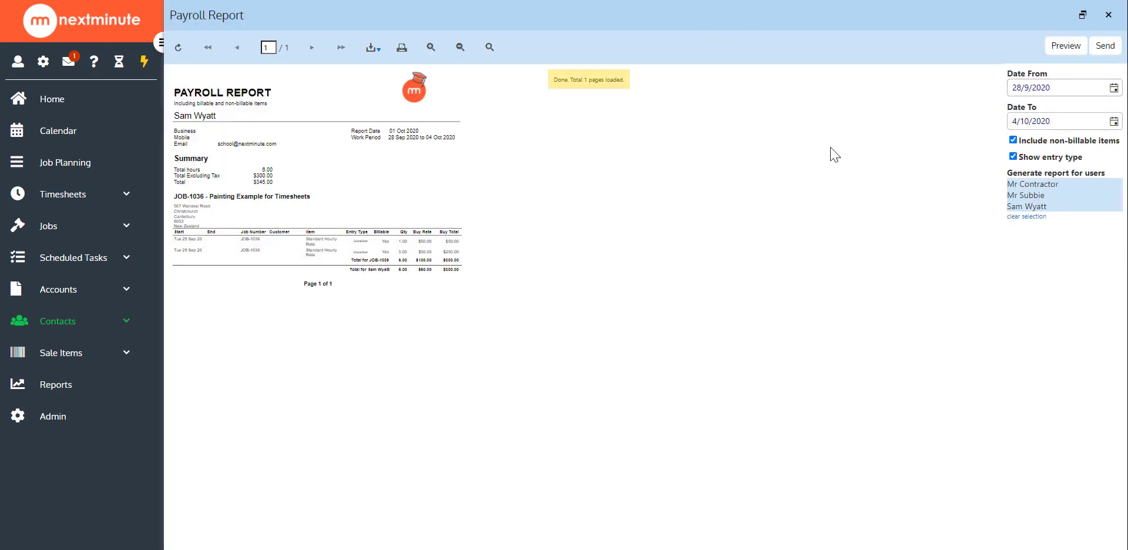
{"action": "left_click", "coordinate": [431, 49]}
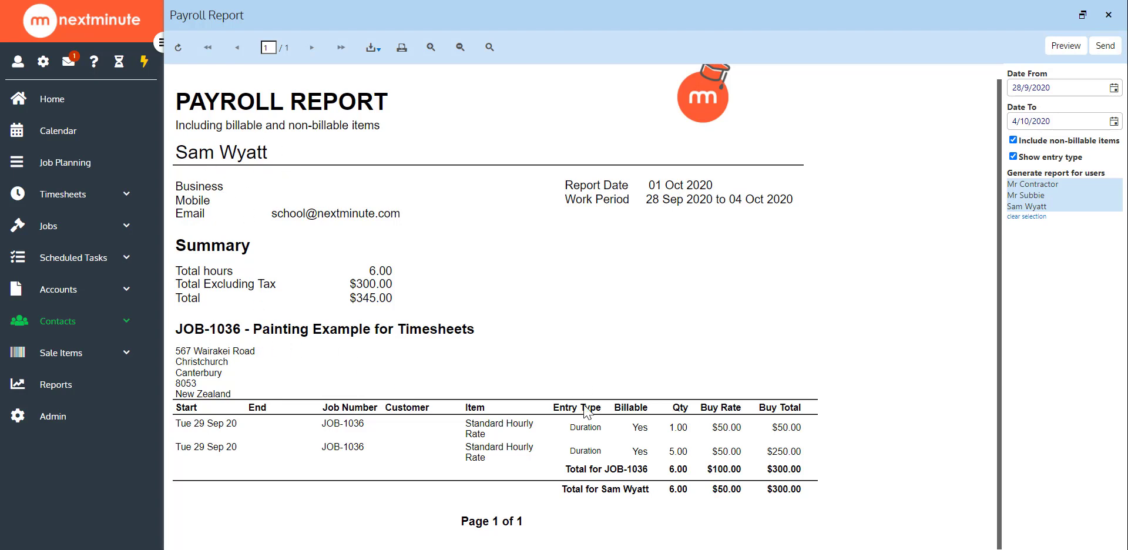
- Set the Payroll Report's start date to 1/8/2020 and regenerate the preview
{"action": "left_click", "coordinate": [1114, 89]}
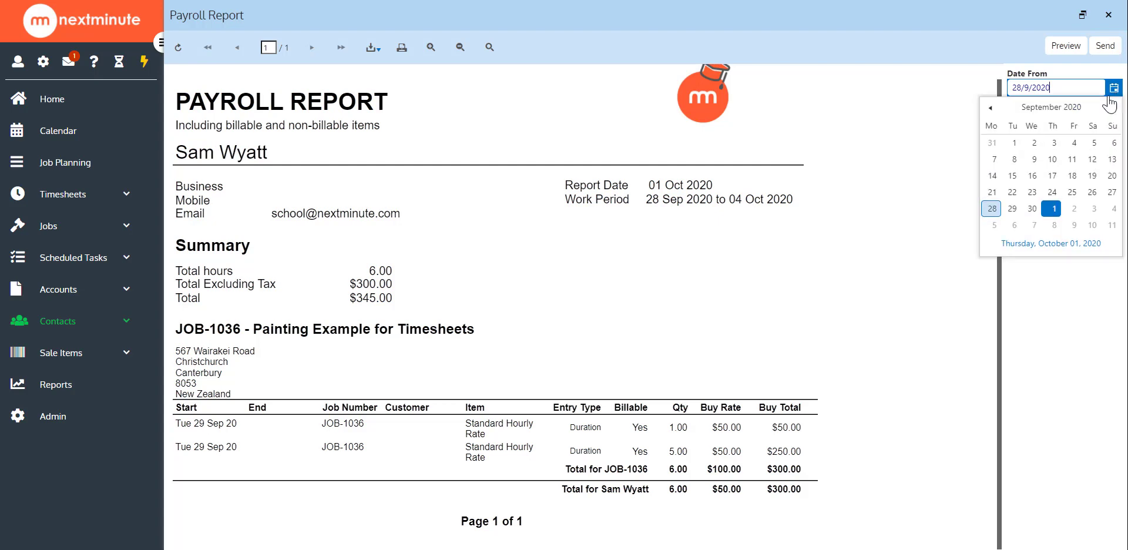
{"action": "left_click", "coordinate": [990, 108]}
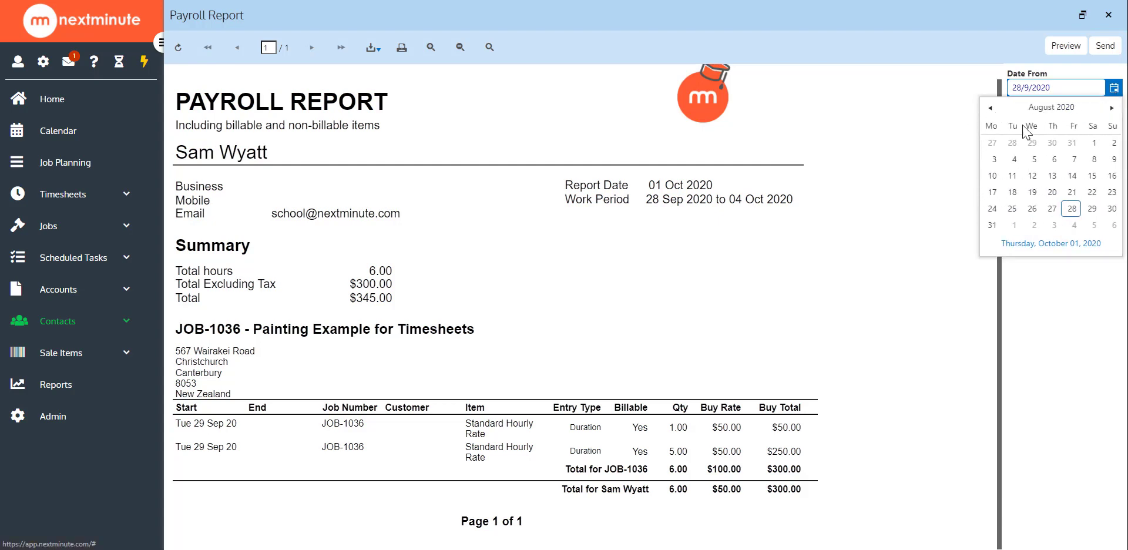
{"action": "left_click", "coordinate": [1095, 143]}
{"action": "left_click", "coordinate": [1065, 47]}
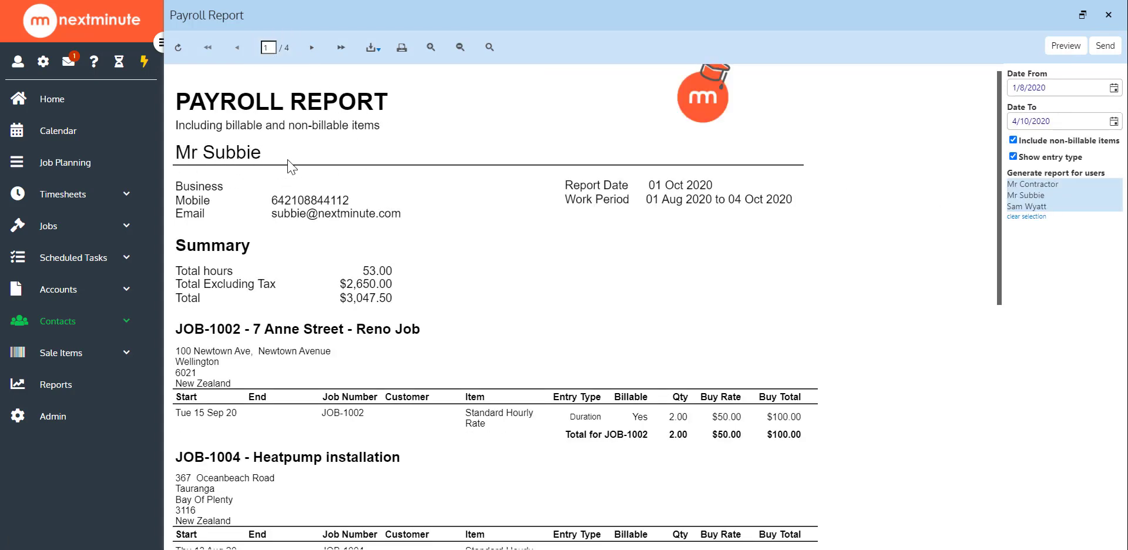
- Examine the payroll entries by worker and job on pages 1 to 3, and close the Payroll Report
{"action": "scroll", "coordinate": [438, 190], "scroll_direction": "down", "scroll_amount": 2}
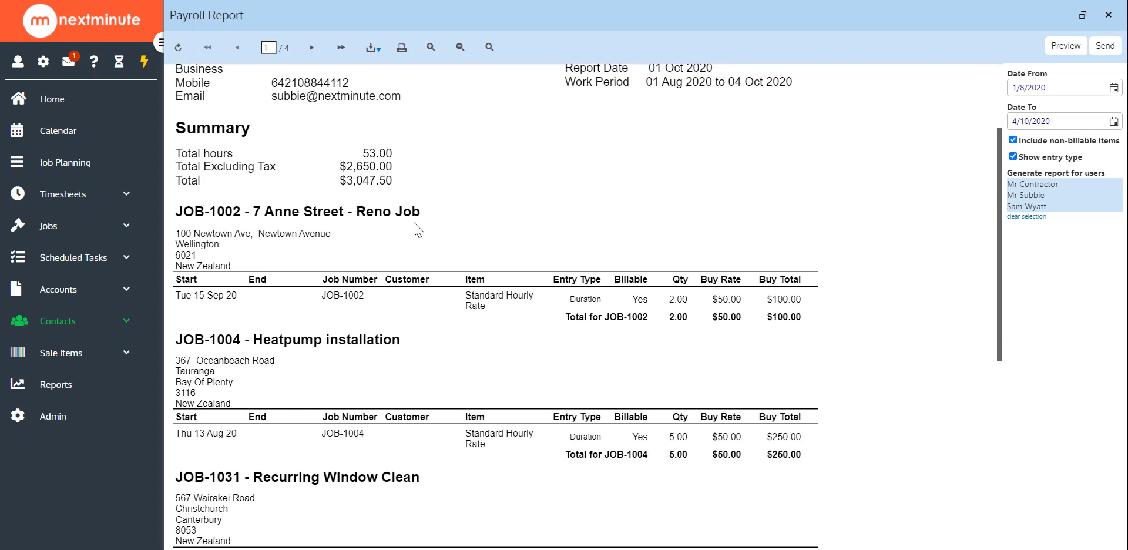
{"action": "scroll", "coordinate": [649, 281], "scroll_direction": "down", "scroll_amount": 2}
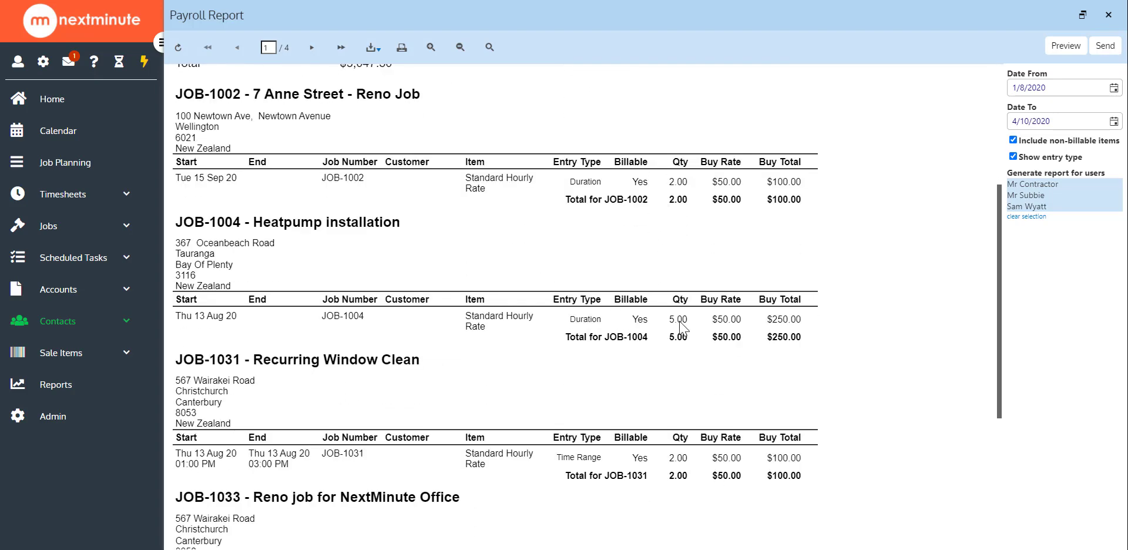
{"action": "scroll", "coordinate": [679, 411], "scroll_direction": "down", "scroll_amount": 1}
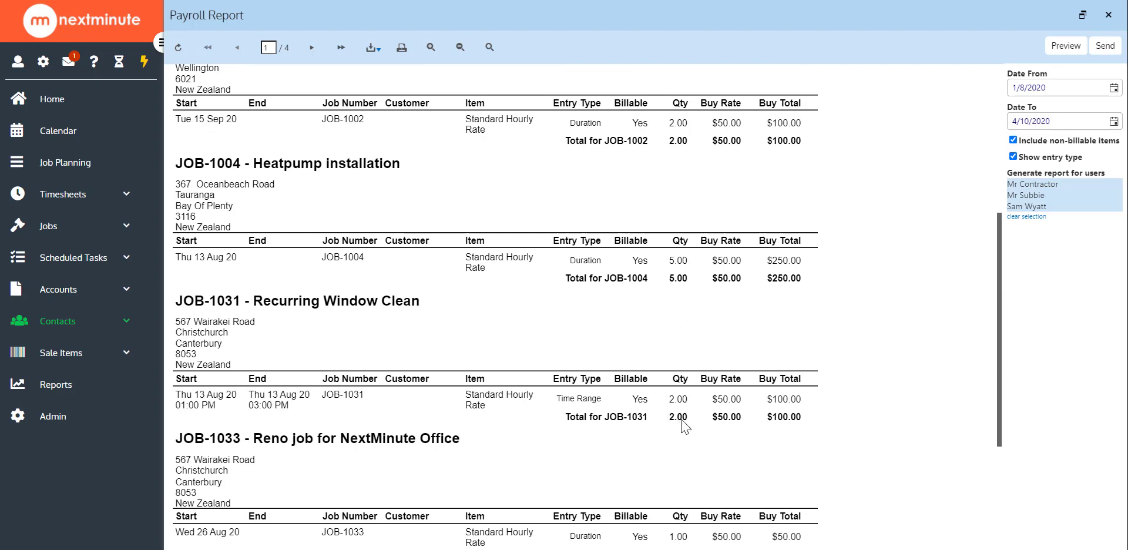
{"action": "scroll", "coordinate": [685, 470], "scroll_direction": "down", "scroll_amount": 2}
{"action": "scroll", "coordinate": [684, 491], "scroll_direction": "down", "scroll_amount": 2}
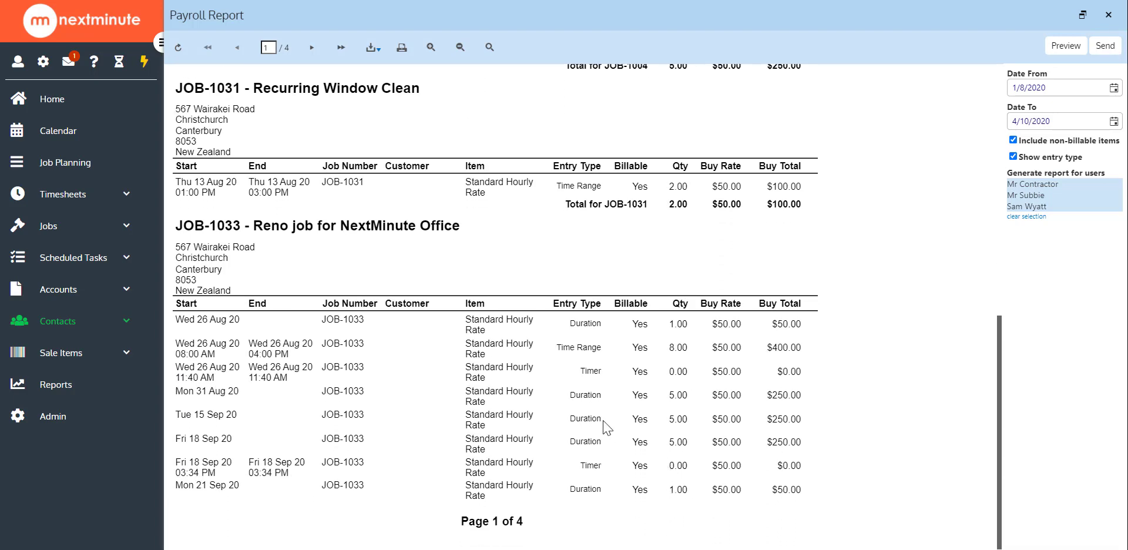
{"action": "scroll", "coordinate": [604, 424], "scroll_direction": "up", "scroll_amount": 3}
{"action": "left_click", "coordinate": [304, 48]}
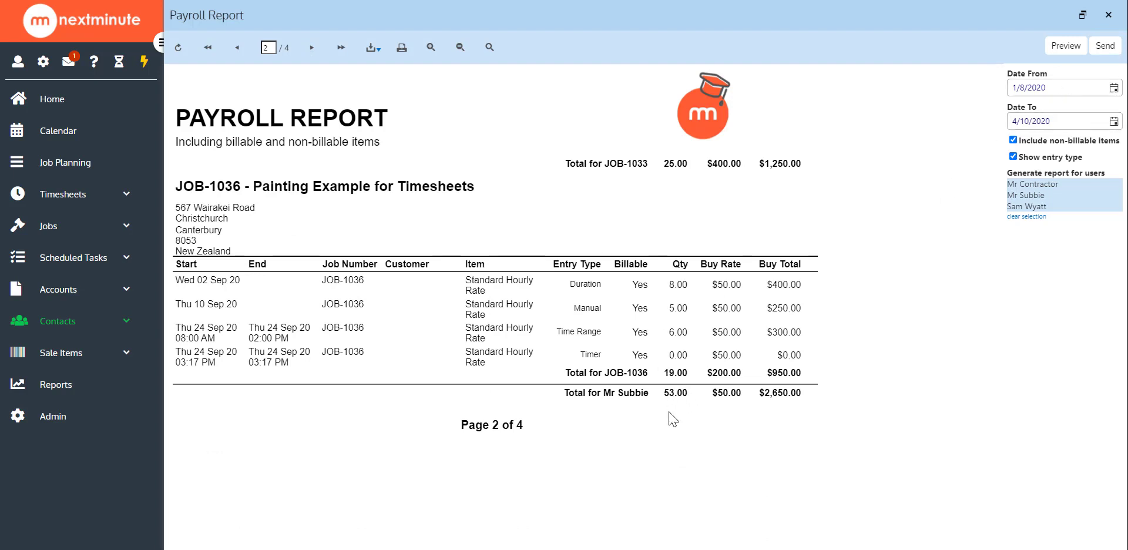
{"action": "left_click", "coordinate": [309, 47]}
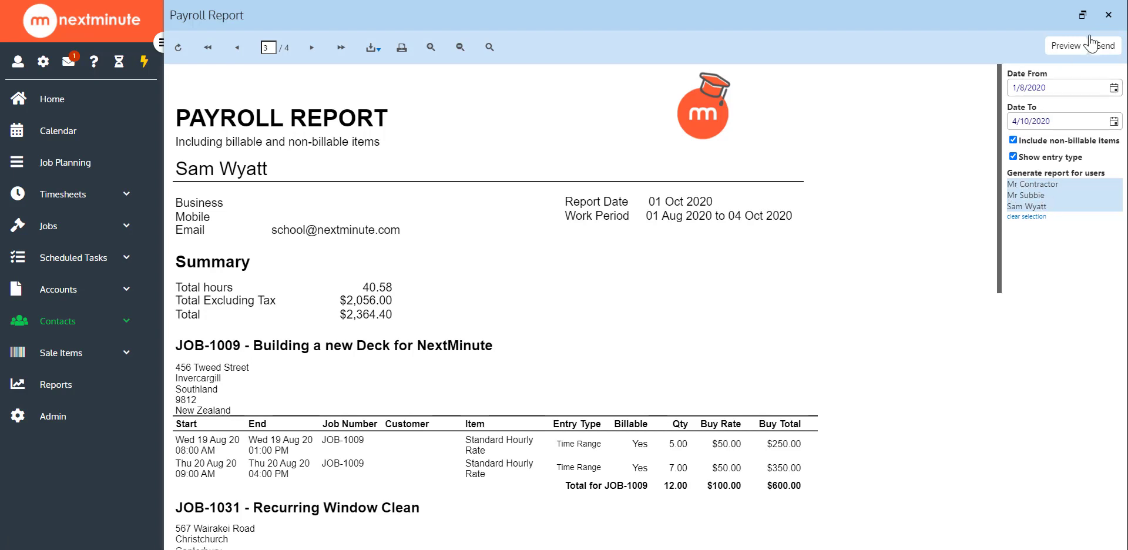
{"action": "left_click", "coordinate": [1109, 15]}
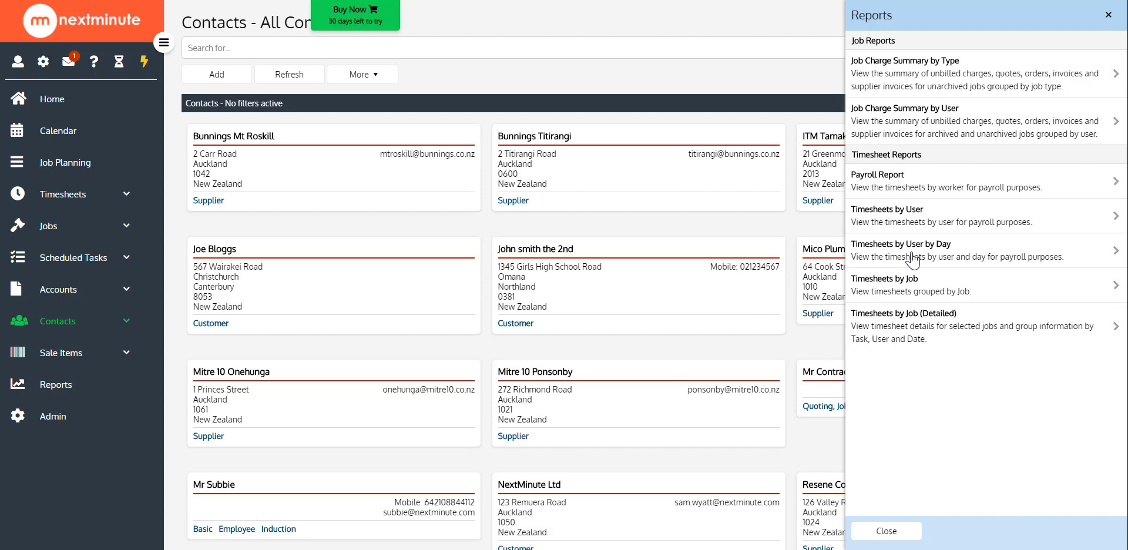
- Generate the Timesheets by Job report, enlarge it, and review the labour detail of the Painting Example for Timesheets job
{"action": "left_click", "coordinate": [936, 288]}
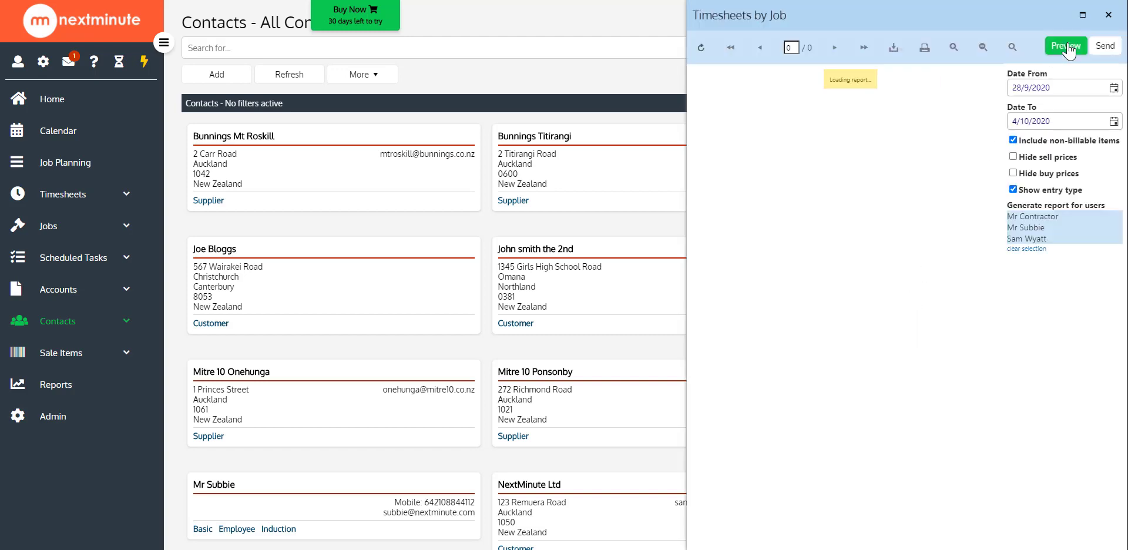
{"action": "left_click", "coordinate": [1083, 14]}
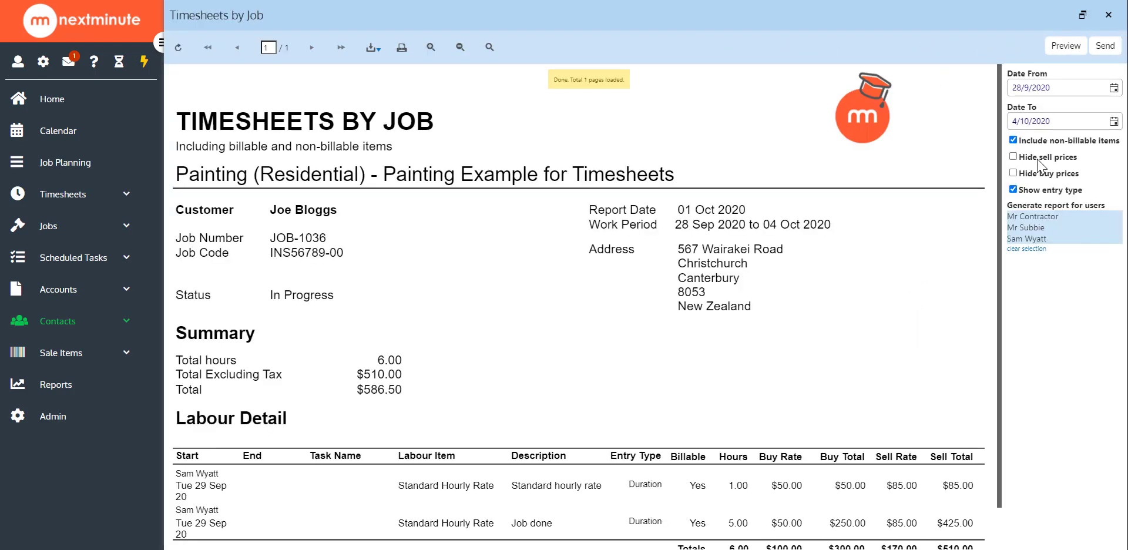
{"action": "scroll", "coordinate": [896, 190], "scroll_direction": "down", "scroll_amount": 1}
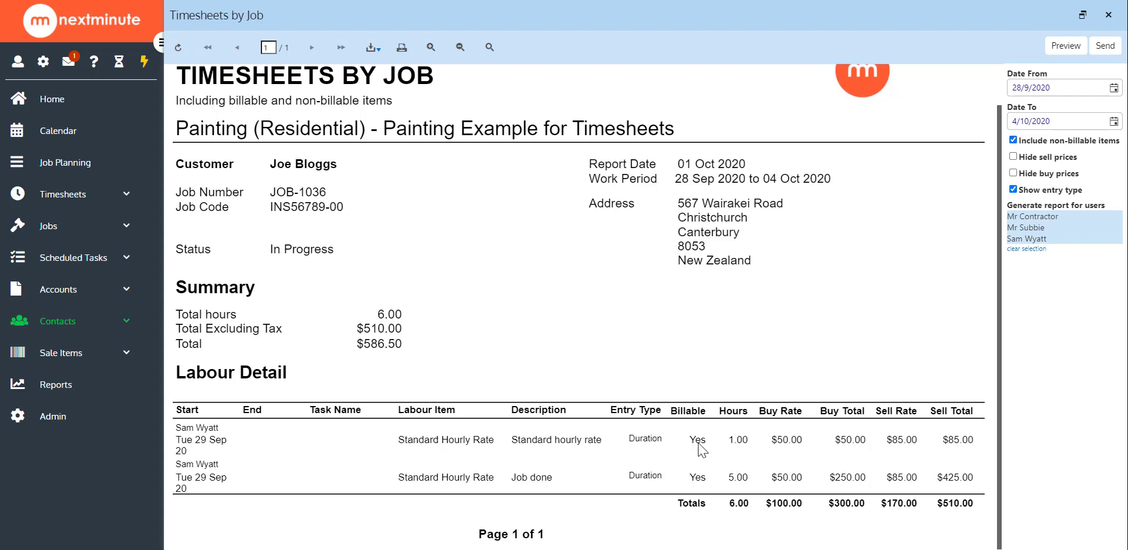
{"action": "scroll", "coordinate": [698, 449], "scroll_direction": "up", "scroll_amount": 1}
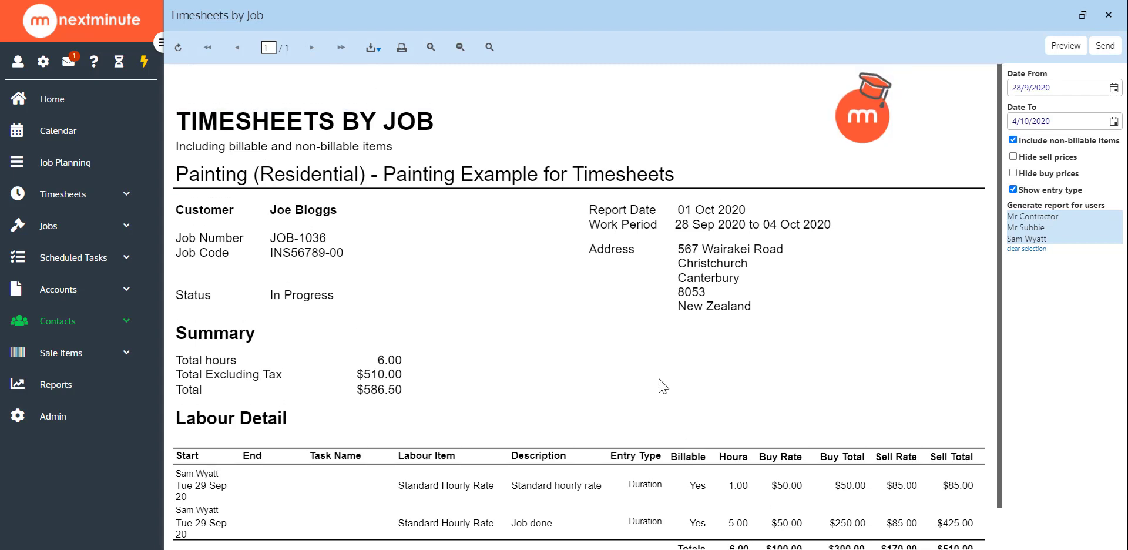
- Set the Timesheets by Job report's start date to 1/8/2020 and regenerate the preview
{"action": "left_click", "coordinate": [1114, 87]}
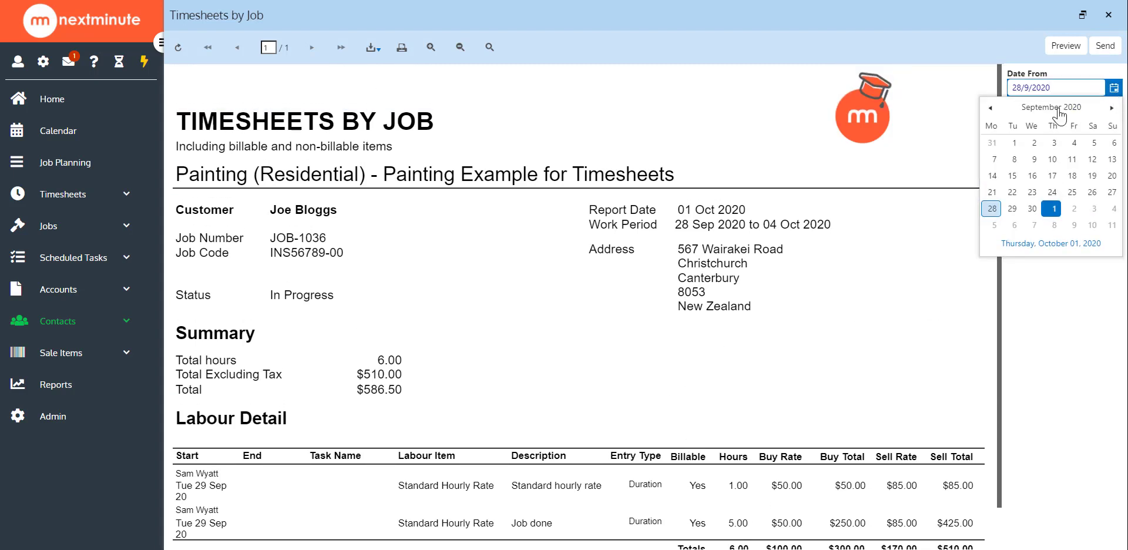
{"action": "left_click", "coordinate": [990, 107]}
{"action": "left_click", "coordinate": [1094, 143]}
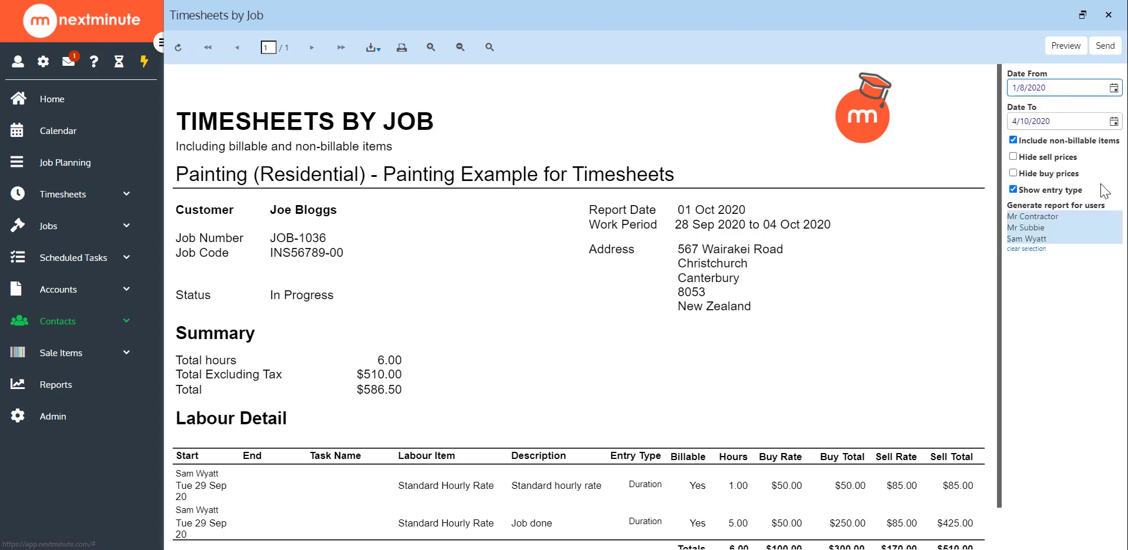
{"action": "left_click", "coordinate": [1075, 54]}
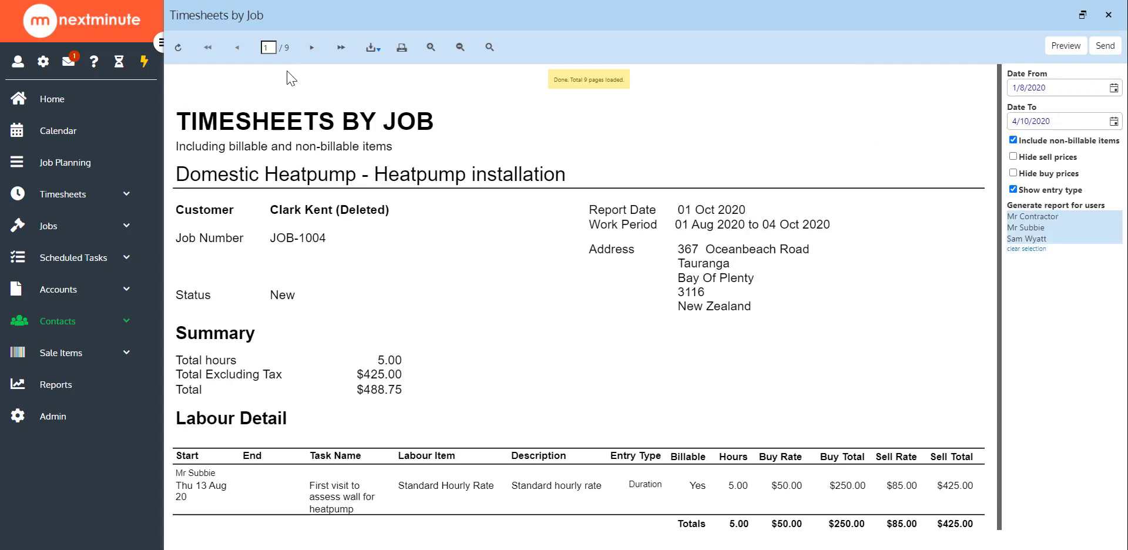
- Page through the Timesheets by Job report to page 3 and examine the labour detail of the Reno job for NextMinute Office
{"action": "scroll", "coordinate": [323, 182], "scroll_direction": "down", "scroll_amount": 1}
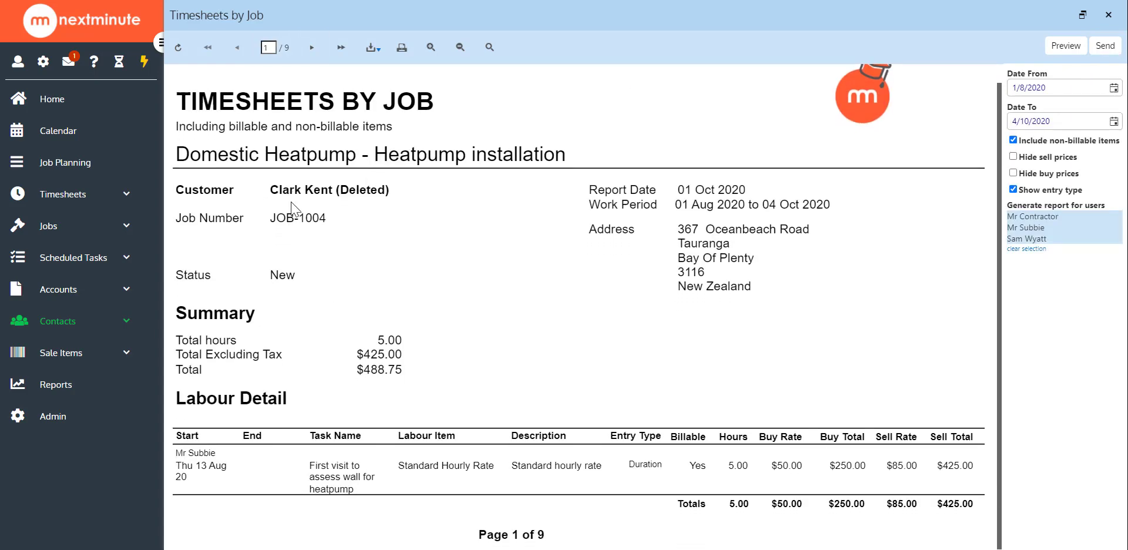
{"action": "left_click", "coordinate": [312, 52]}
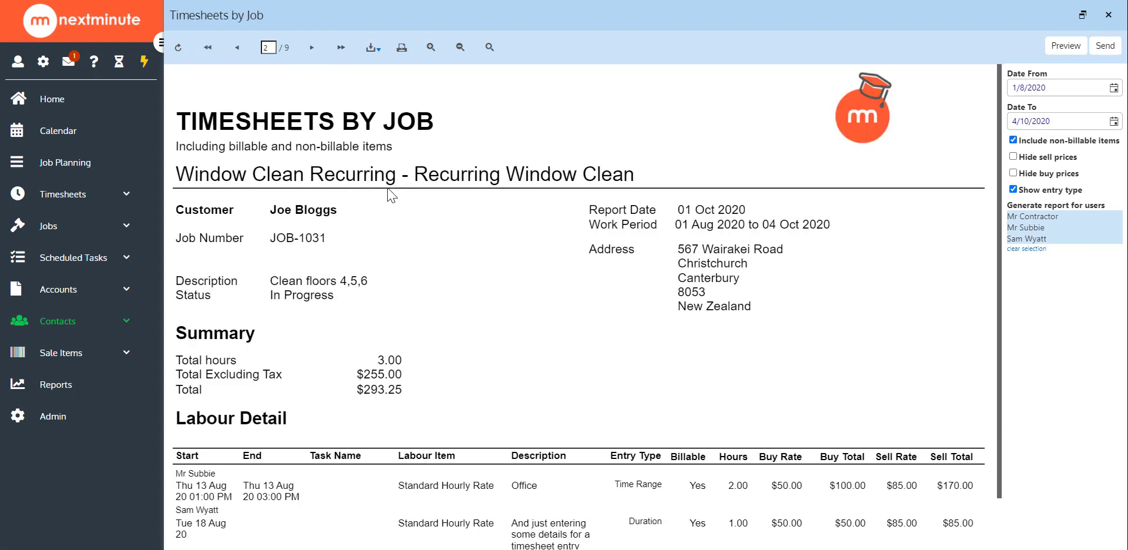
{"action": "scroll", "coordinate": [389, 188], "scroll_direction": "down", "scroll_amount": 1}
{"action": "left_click", "coordinate": [307, 52]}
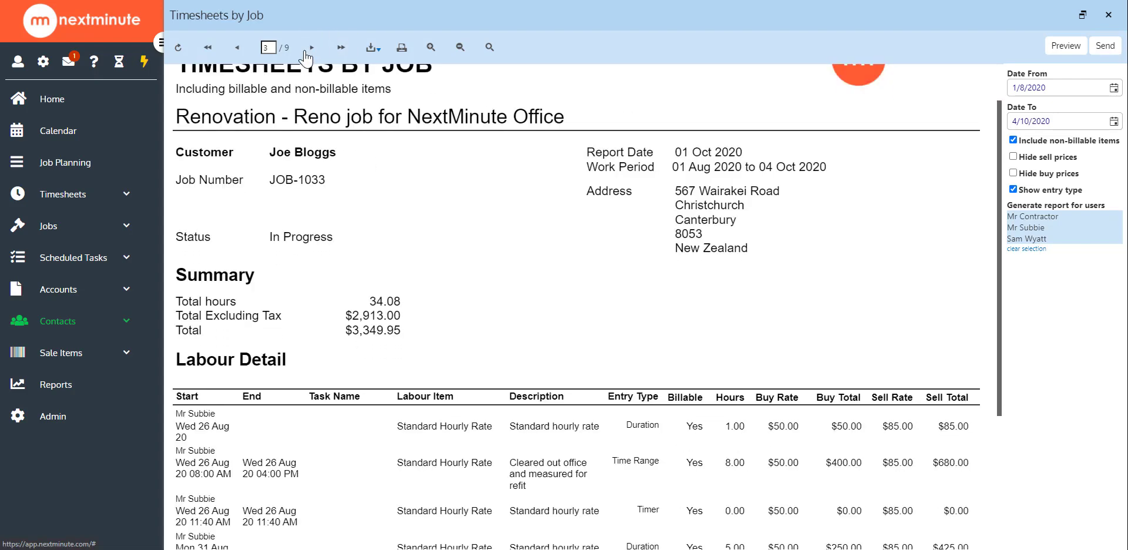
{"action": "scroll", "coordinate": [546, 247], "scroll_direction": "down", "scroll_amount": 3}
{"action": "scroll", "coordinate": [546, 257], "scroll_direction": "down", "scroll_amount": 1}
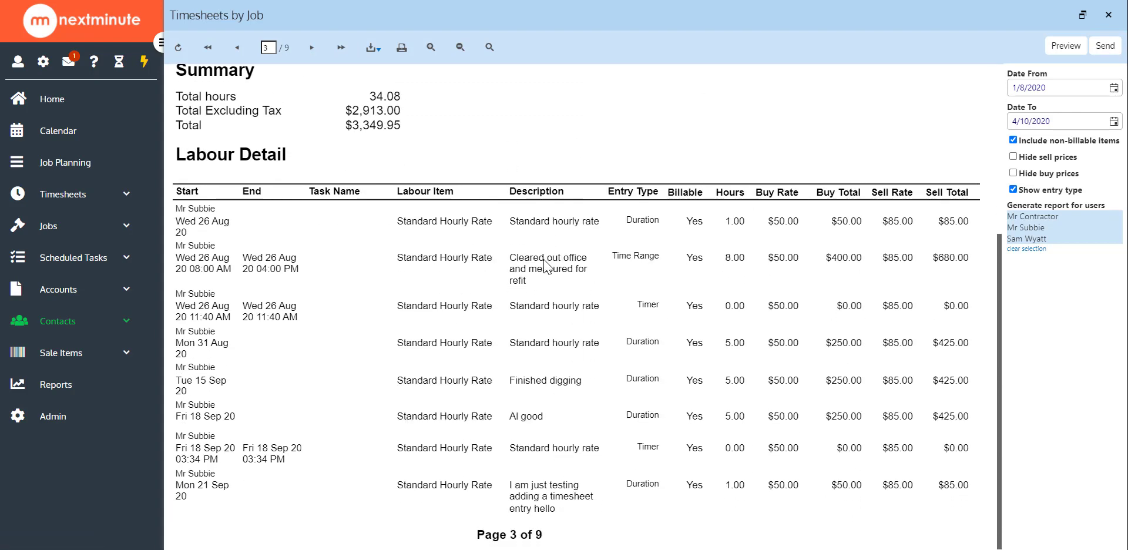
{"action": "scroll", "coordinate": [558, 264], "scroll_direction": "up", "scroll_amount": 3}
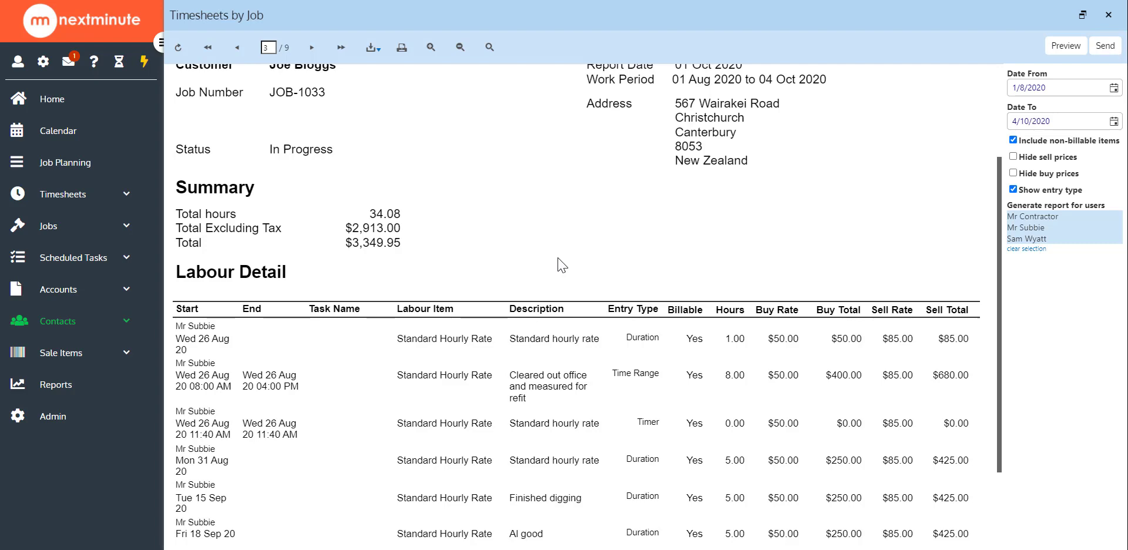
- Hide buy prices in the Timesheets by Job report, regenerate the preview, and close the report
{"action": "scroll", "coordinate": [562, 265], "scroll_direction": "down", "scroll_amount": 2}
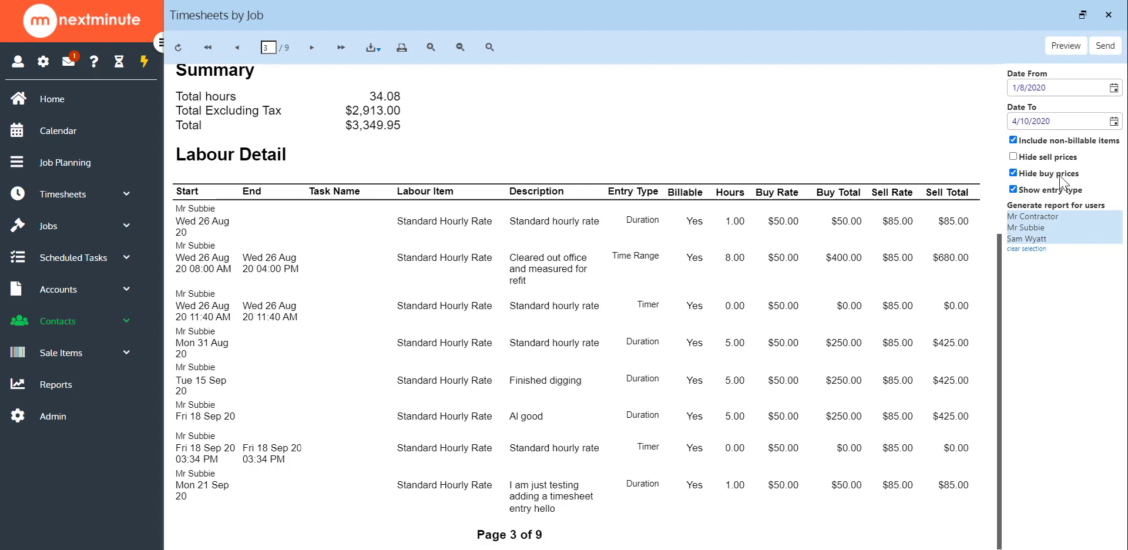
{"action": "left_click", "coordinate": [1073, 52]}
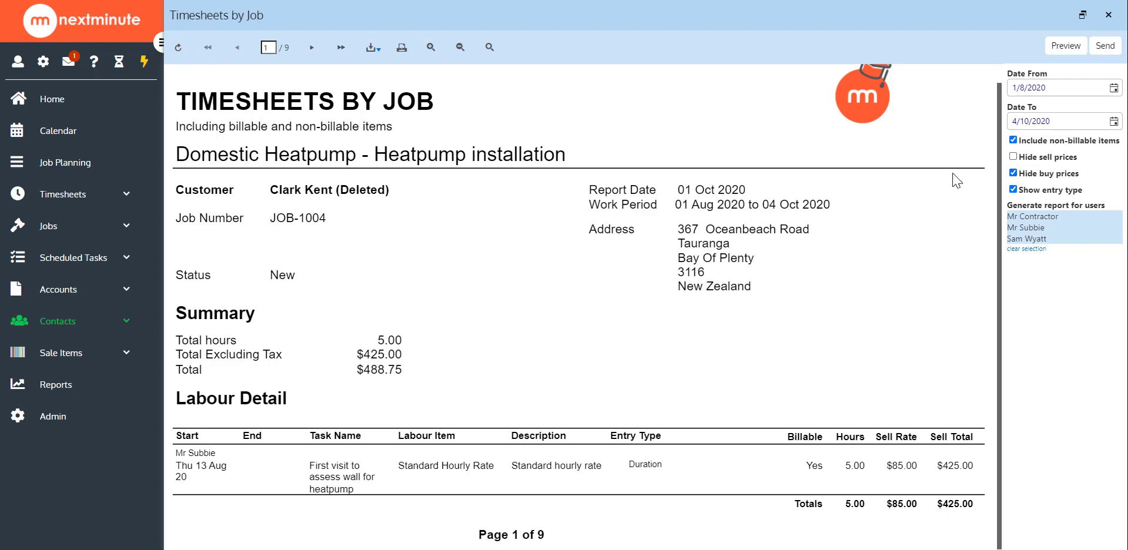
{"action": "left_click", "coordinate": [1109, 14]}
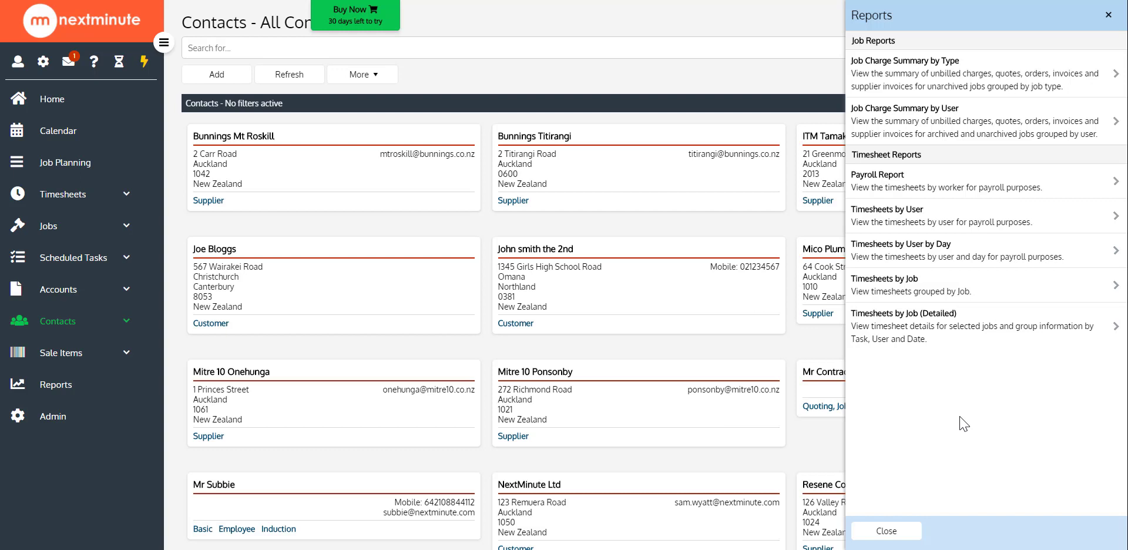
- Start the Timesheets by Job (Detailed) report and look through the list of jobs available for it
{"action": "left_click", "coordinate": [889, 331]}
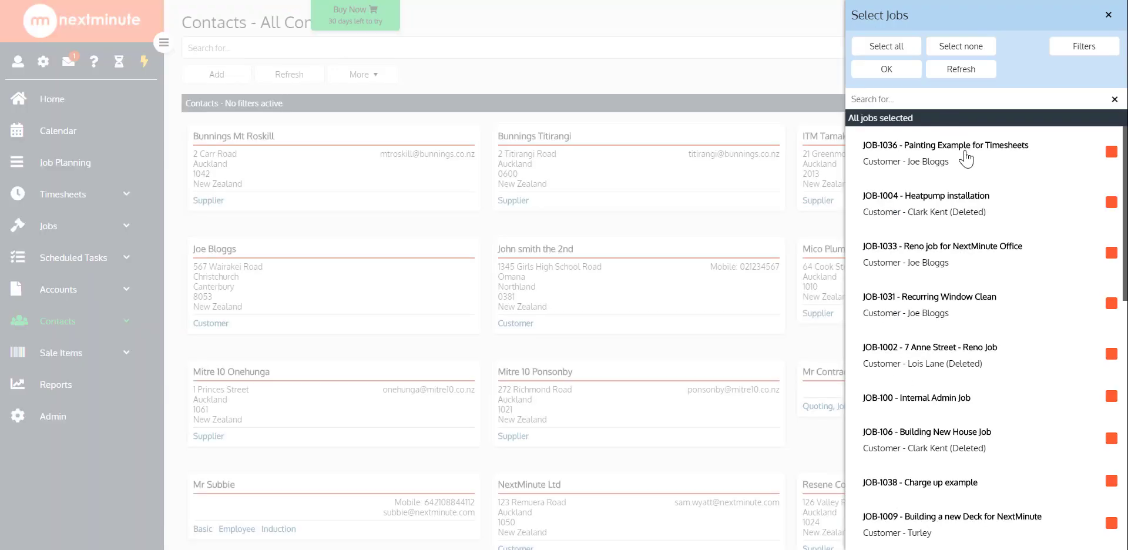
{"action": "scroll", "coordinate": [989, 144], "scroll_direction": "down", "scroll_amount": 2}
{"action": "scroll", "coordinate": [989, 144], "scroll_direction": "down", "scroll_amount": 7}
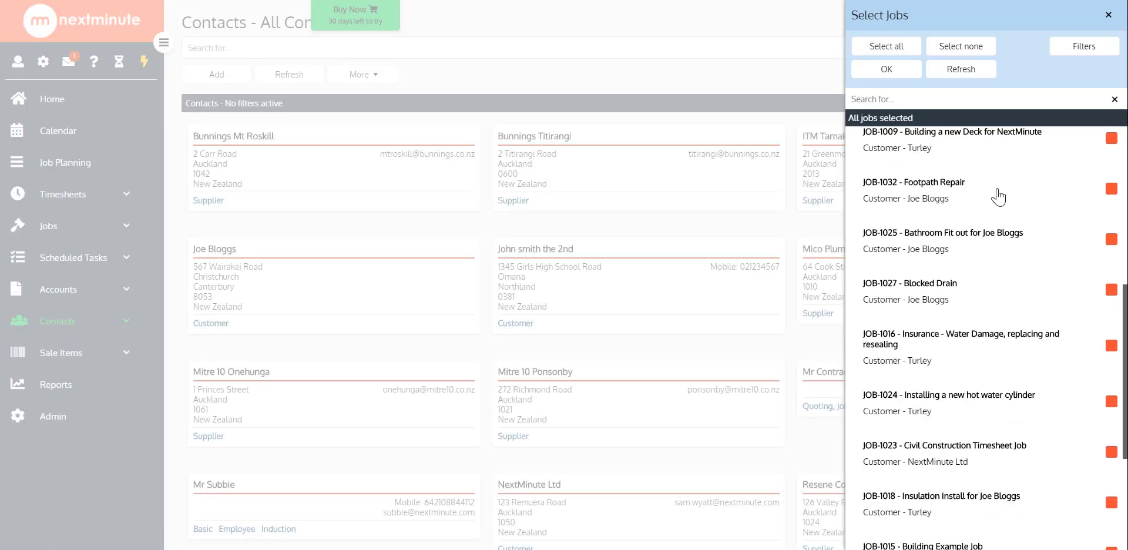
{"action": "scroll", "coordinate": [999, 212], "scroll_direction": "up", "scroll_amount": 6}
{"action": "scroll", "coordinate": [1002, 216], "scroll_direction": "up", "scroll_amount": 3}
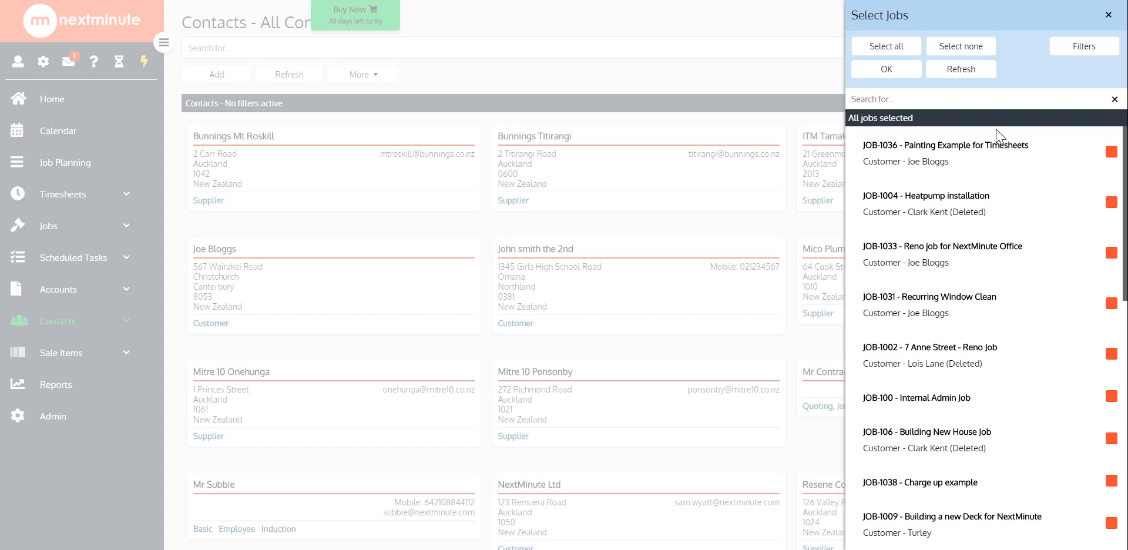
- Clear the job selection, check the available job filters, and choose only the Painting Example for Timesheets job for the report
{"action": "left_click", "coordinate": [964, 49]}
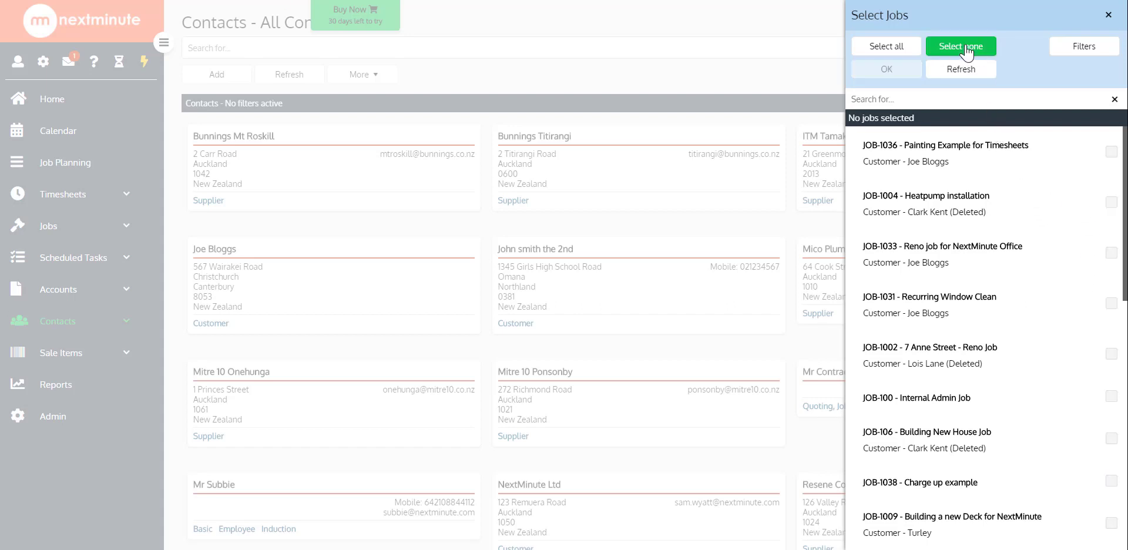
{"action": "left_click", "coordinate": [1078, 45]}
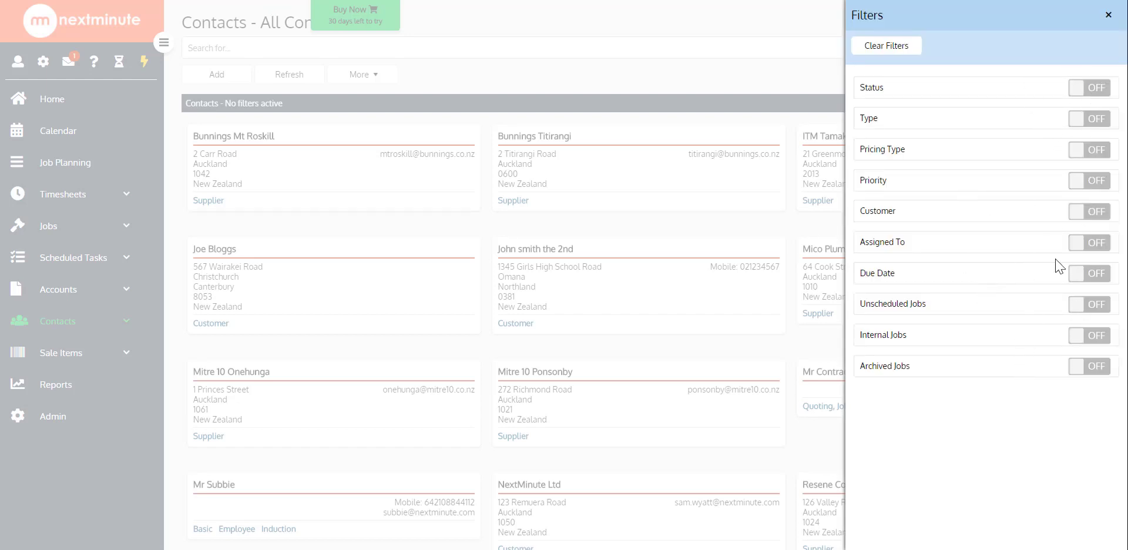
{"action": "left_click", "coordinate": [1109, 16]}
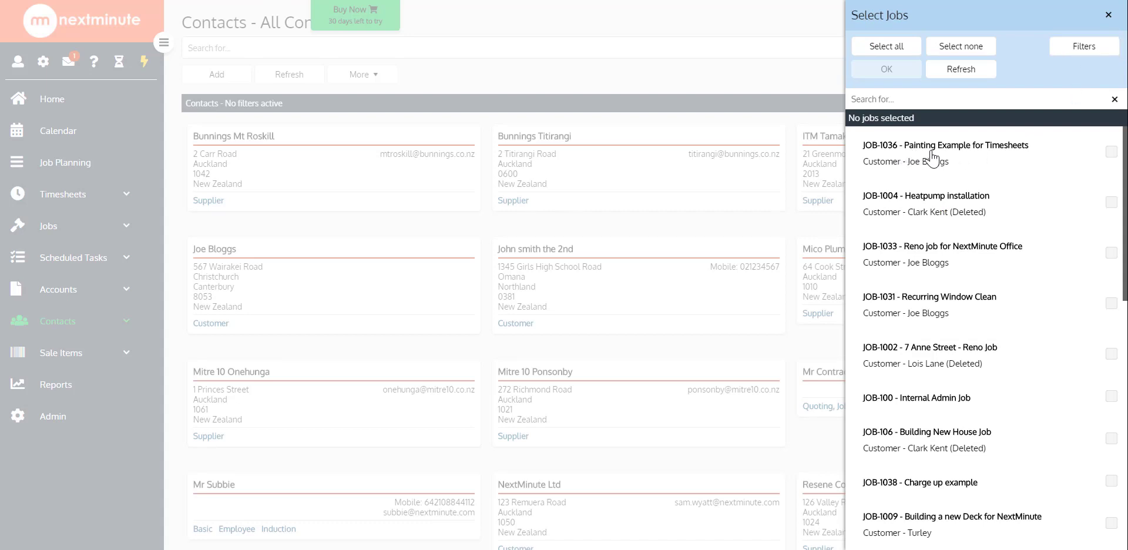
{"action": "left_click", "coordinate": [1110, 152]}
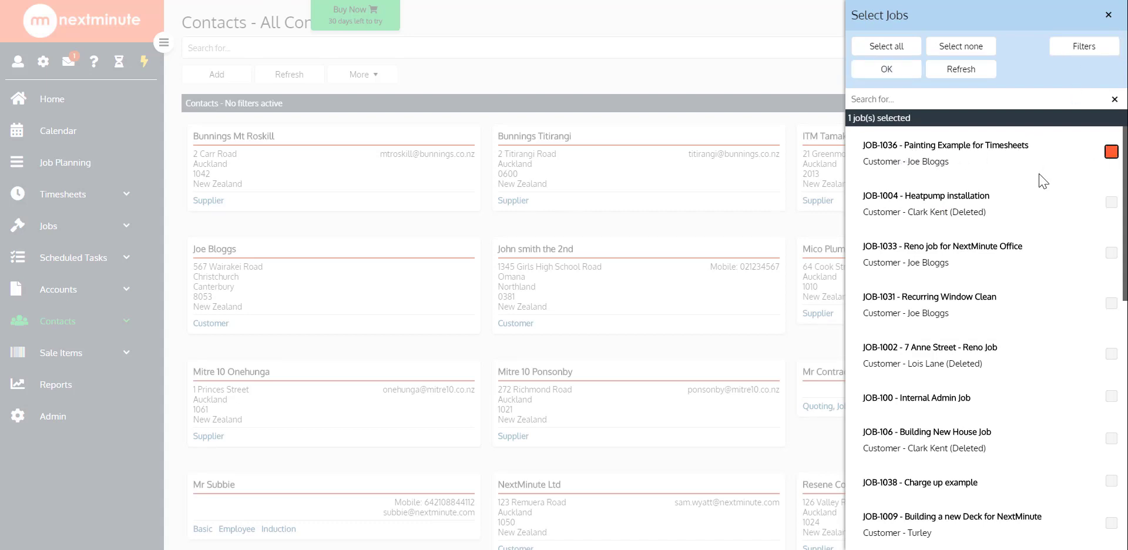
{"action": "left_click", "coordinate": [887, 69]}
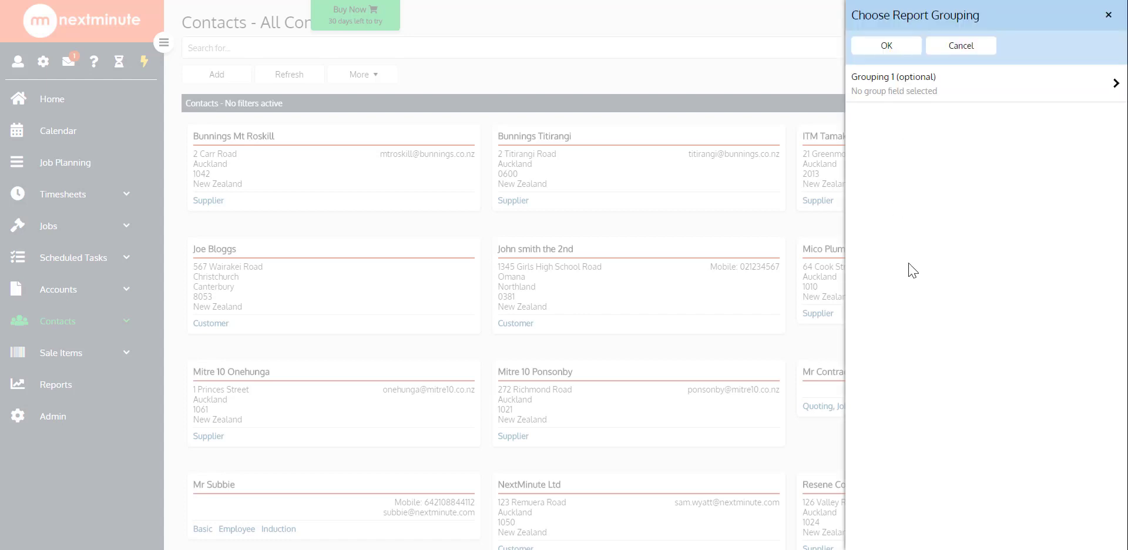
- Check the report grouping options, generate the detailed report without any grouping, and enlarge it
{"action": "left_click", "coordinate": [893, 95]}
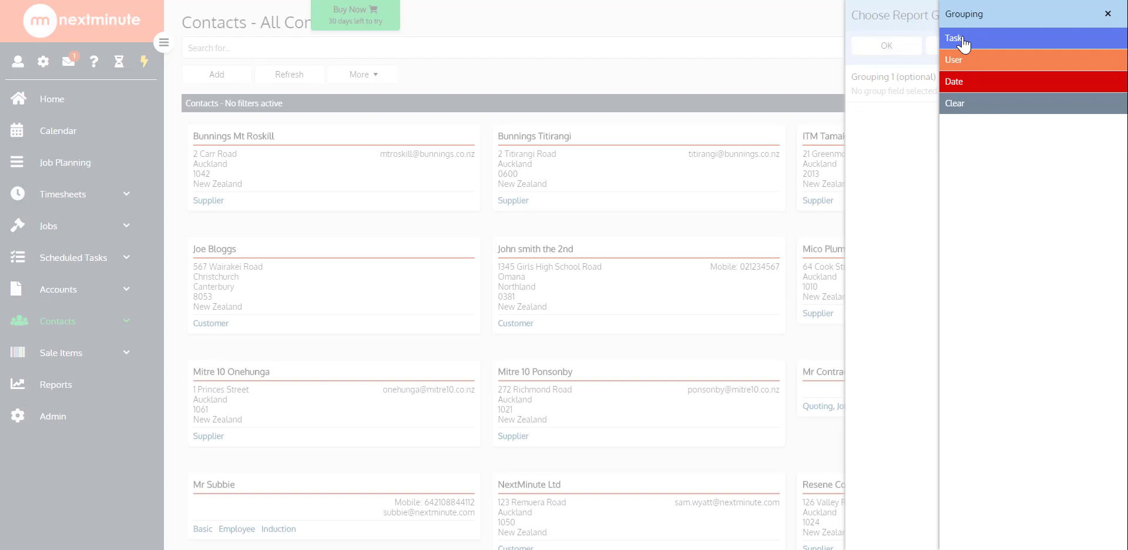
{"action": "left_click", "coordinate": [1108, 14]}
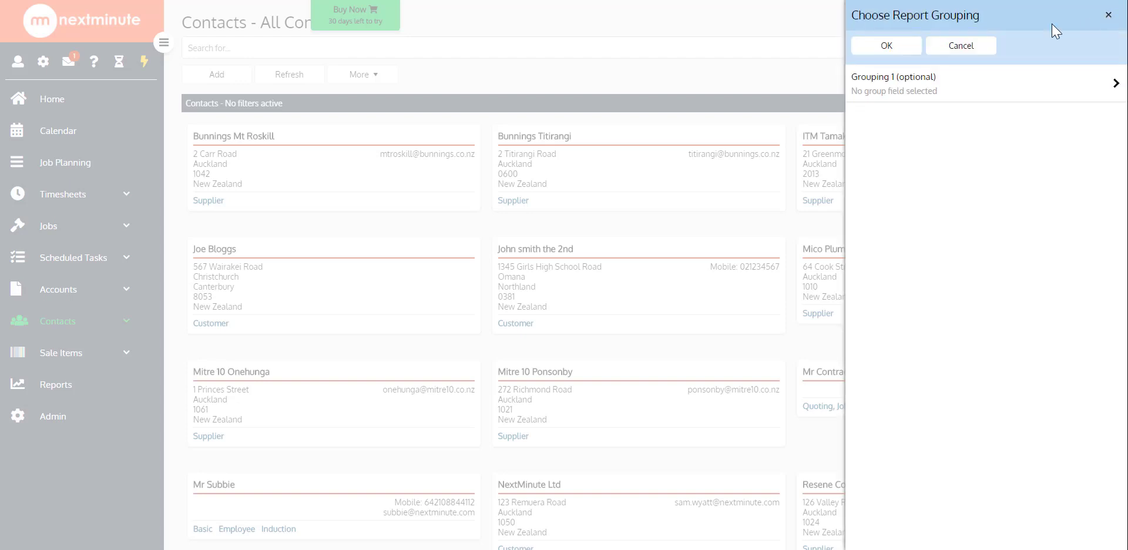
{"action": "left_click", "coordinate": [891, 56]}
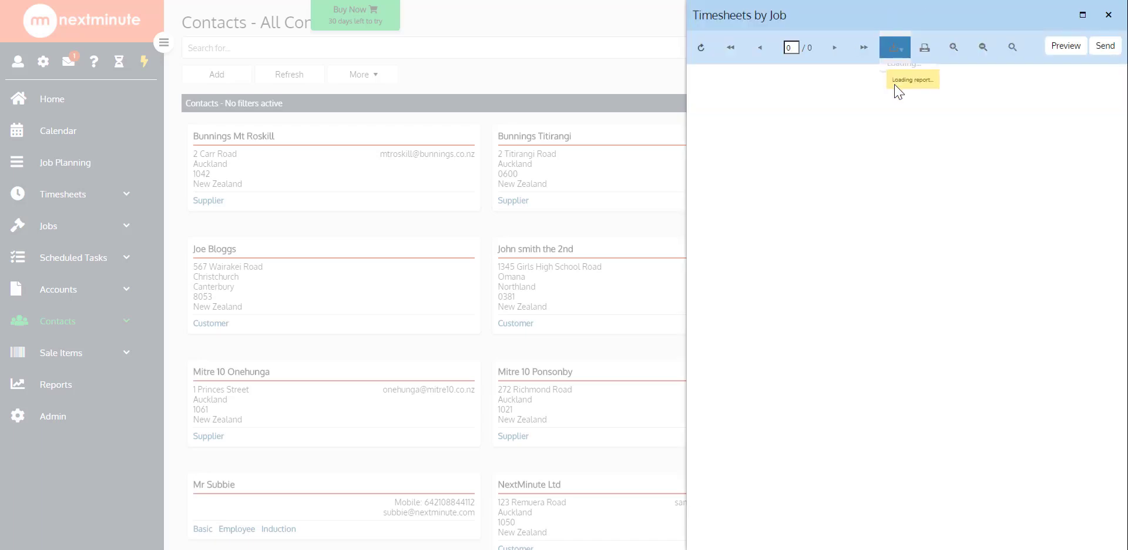
{"action": "left_click", "coordinate": [1083, 14]}
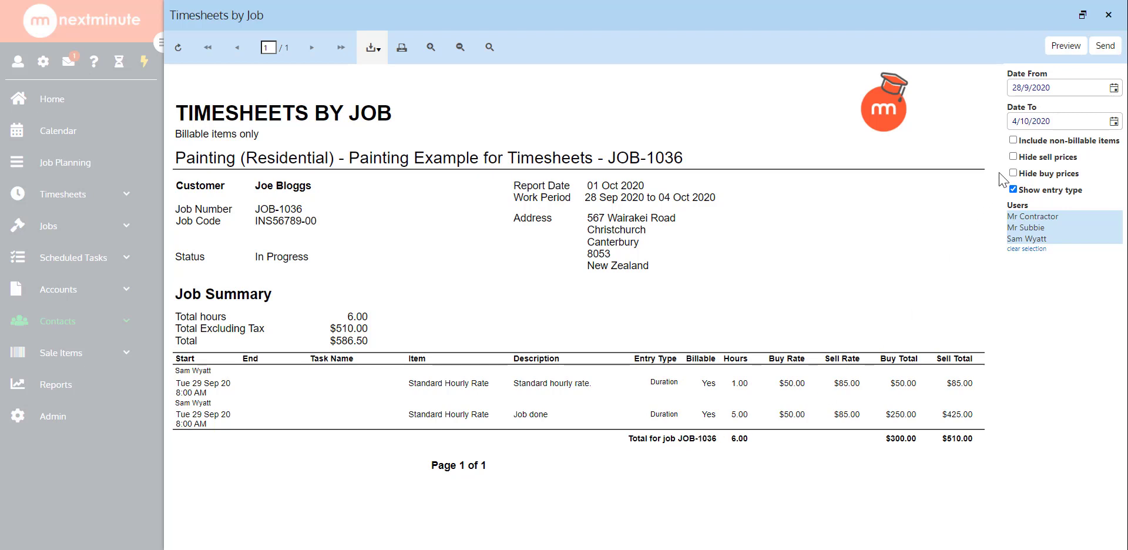
- Hide both sell prices and buy prices in the detailed timesheet report and regenerate the preview
{"action": "left_click", "coordinate": [1014, 157]}
{"action": "left_click", "coordinate": [1066, 46]}
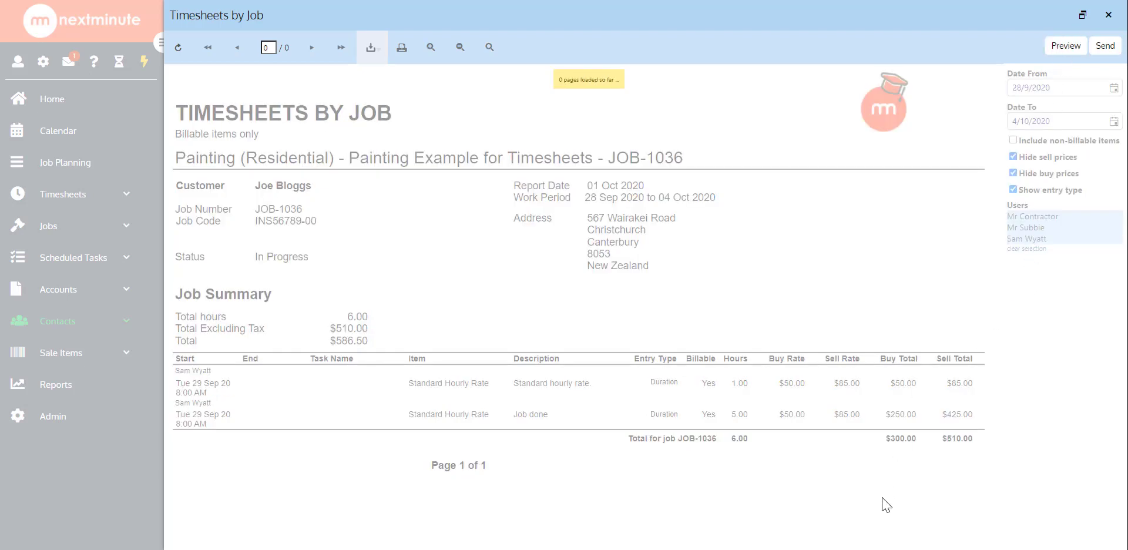